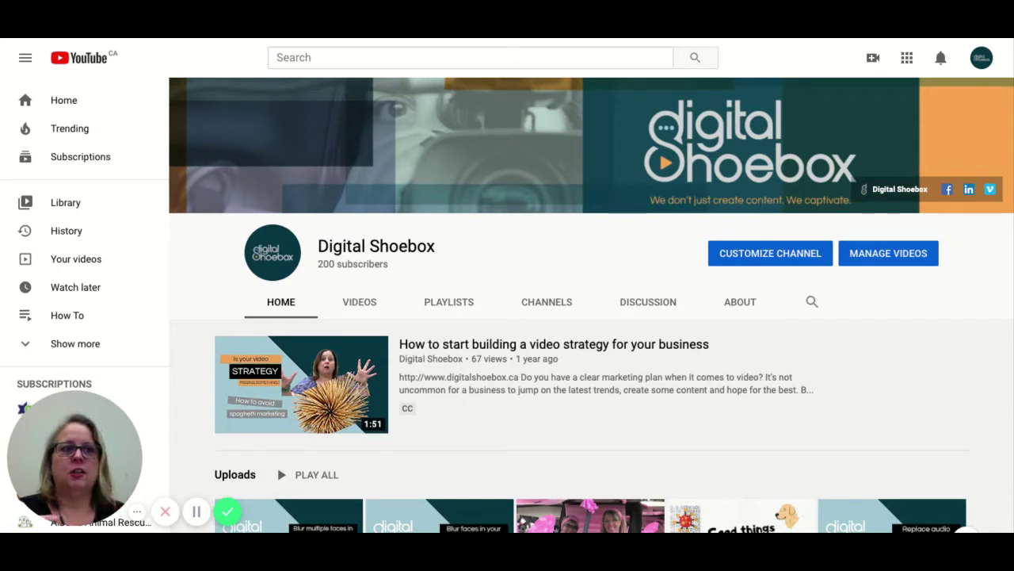
- Switch from the channel page to YouTube Studio and open the channel's list of uploaded content
click(981, 59)
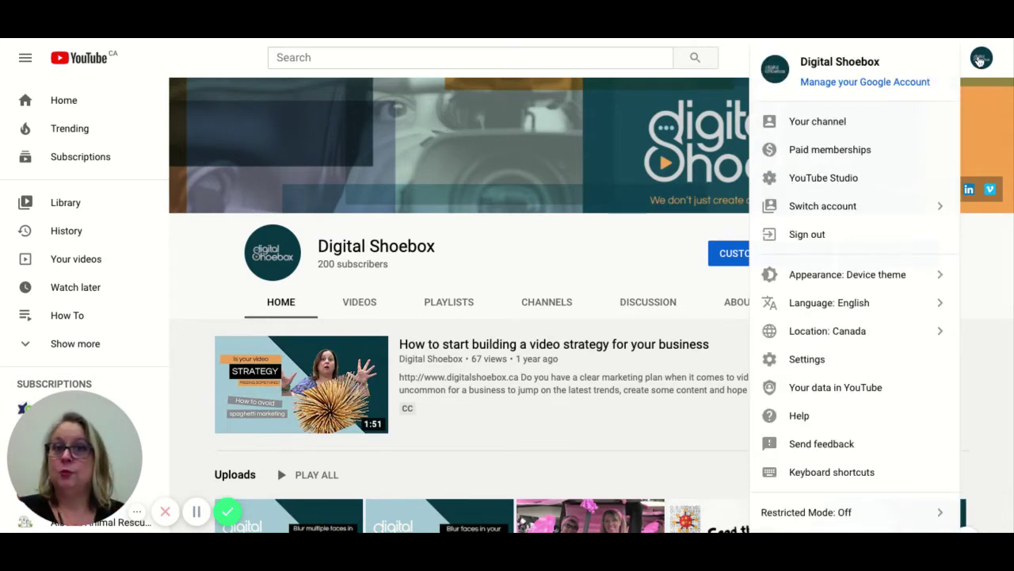
click(980, 61)
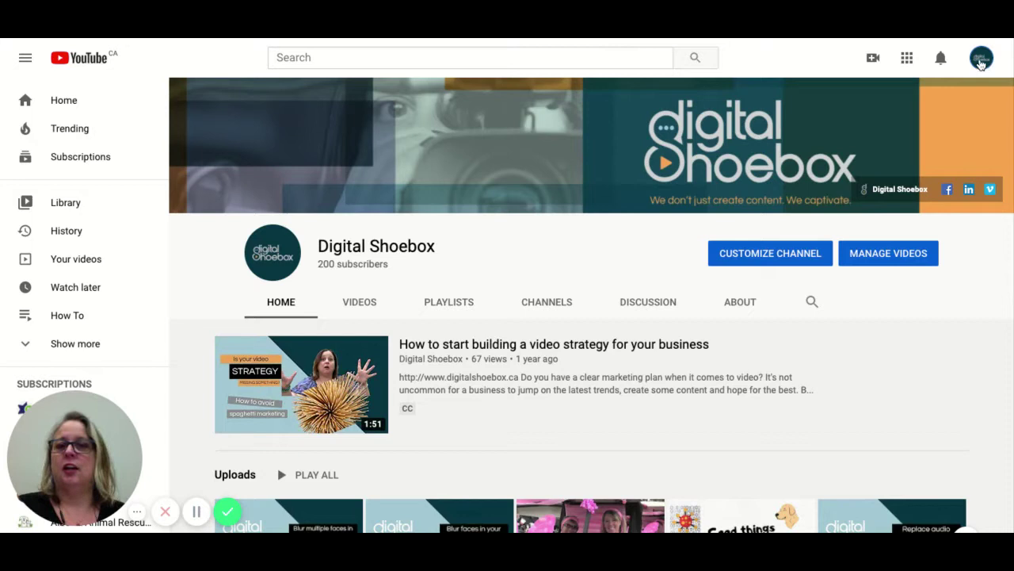
click(981, 62)
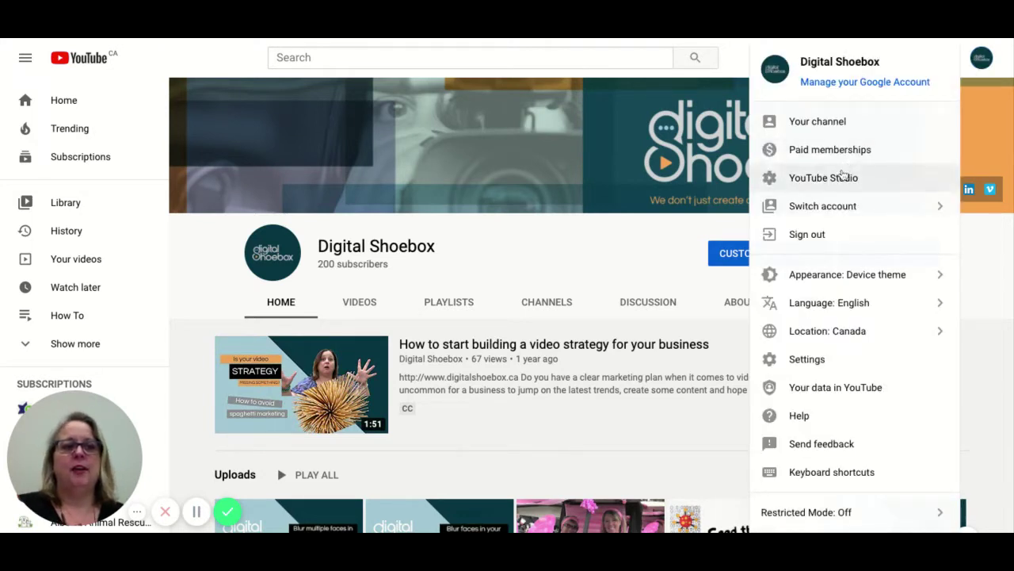
click(836, 179)
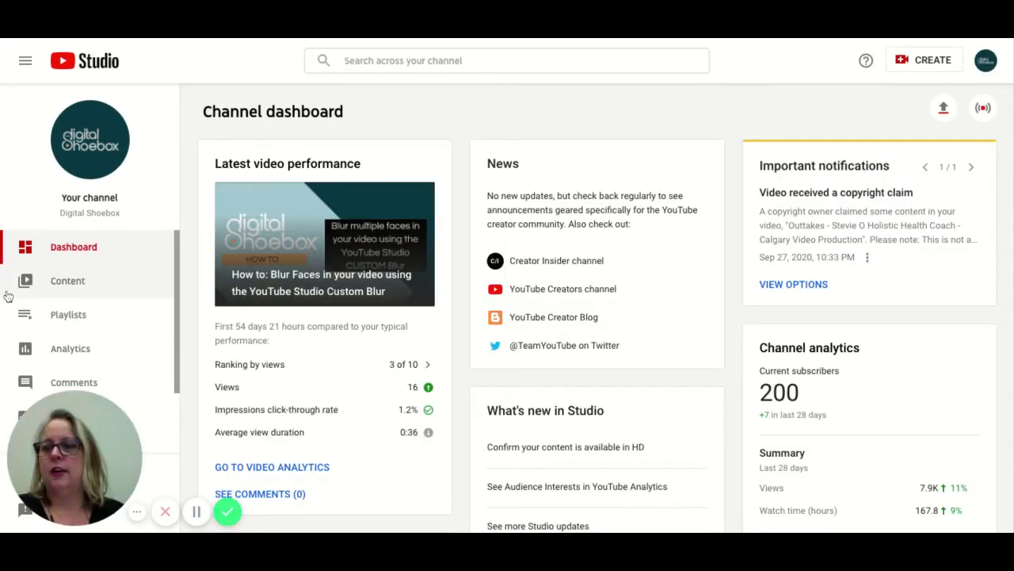
click(68, 285)
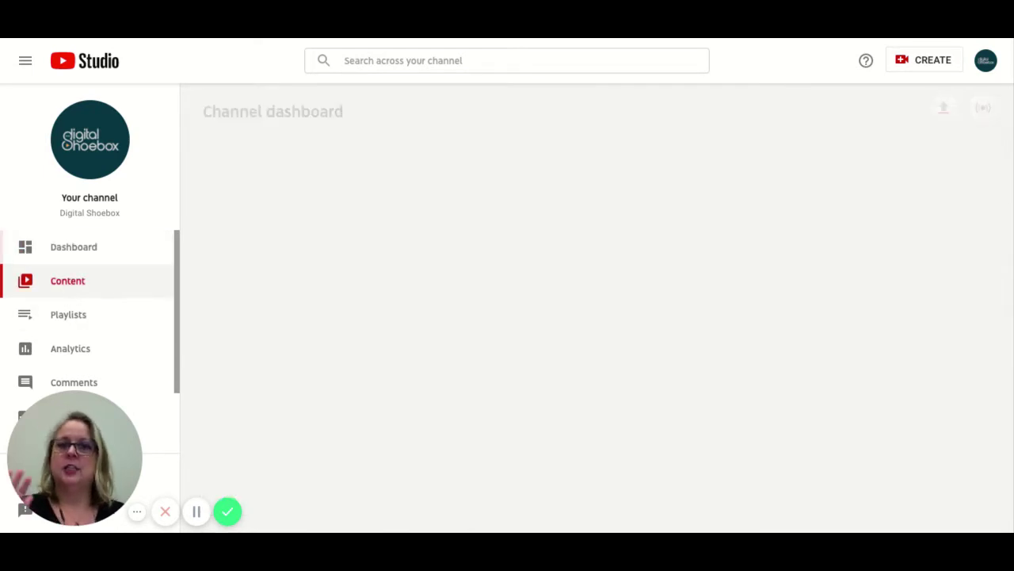
- Open the Pink Cup Charity Golf Tournament video from the uploads in the video editor
scroll(323, 216, down, 1)
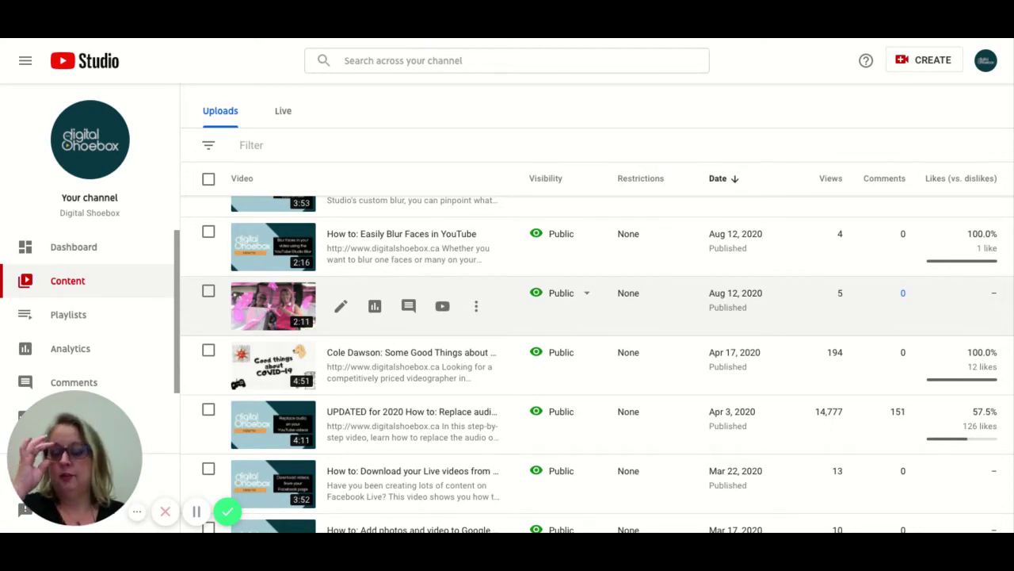
click(267, 305)
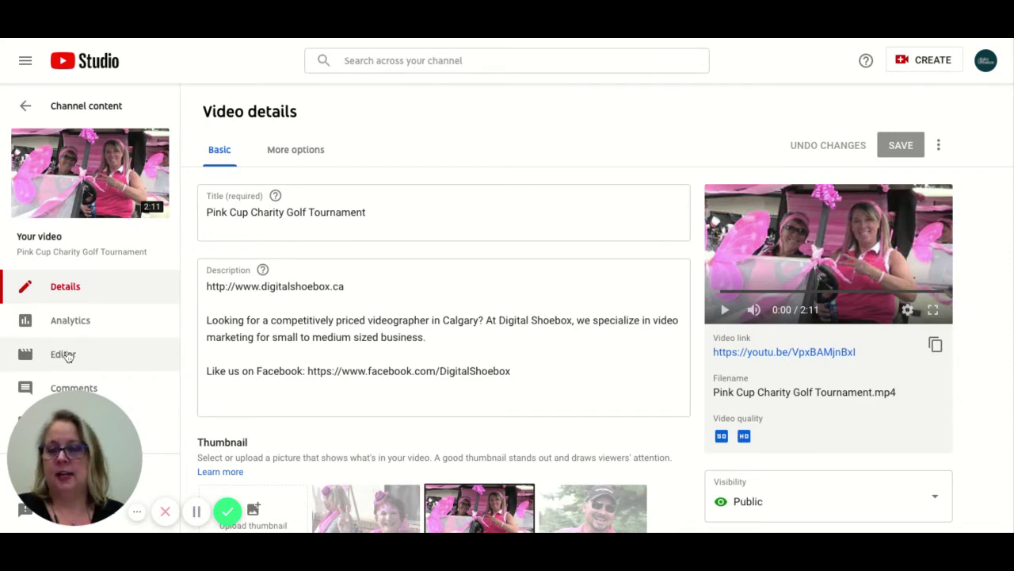
click(65, 354)
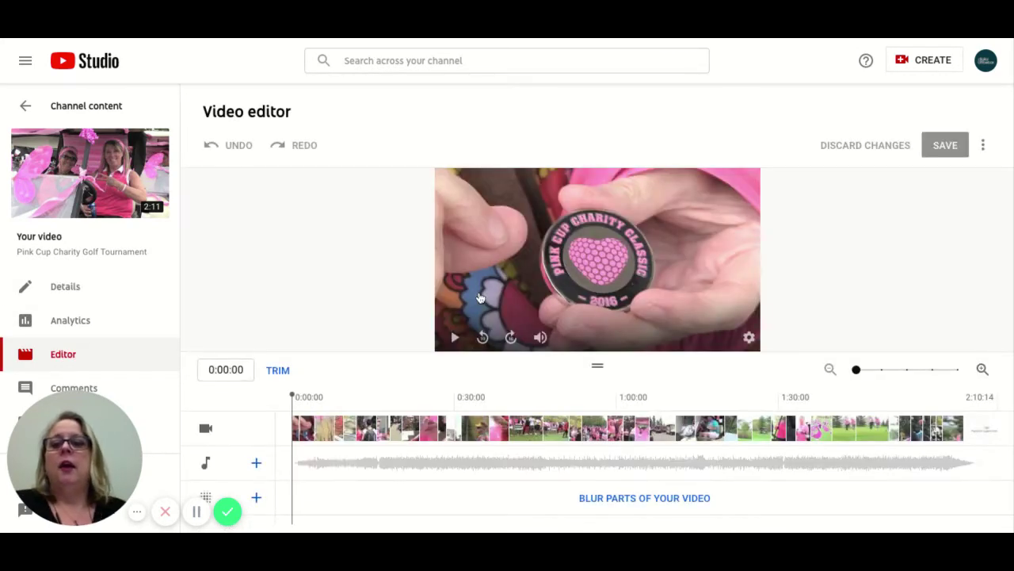
- Open the audio library for the video's music track and search it for "bouncy"
scroll(479, 297, down, 2)
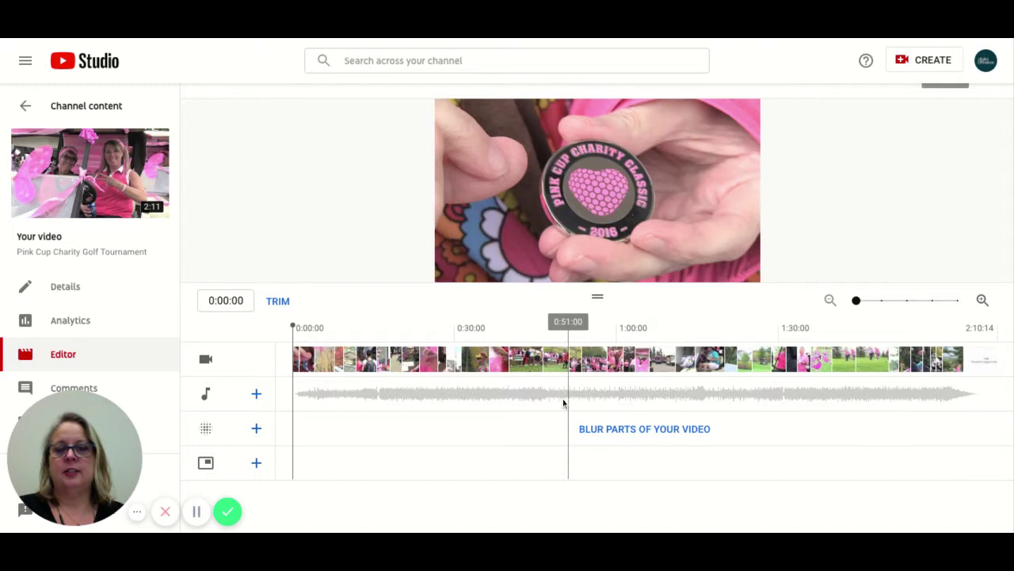
click(257, 395)
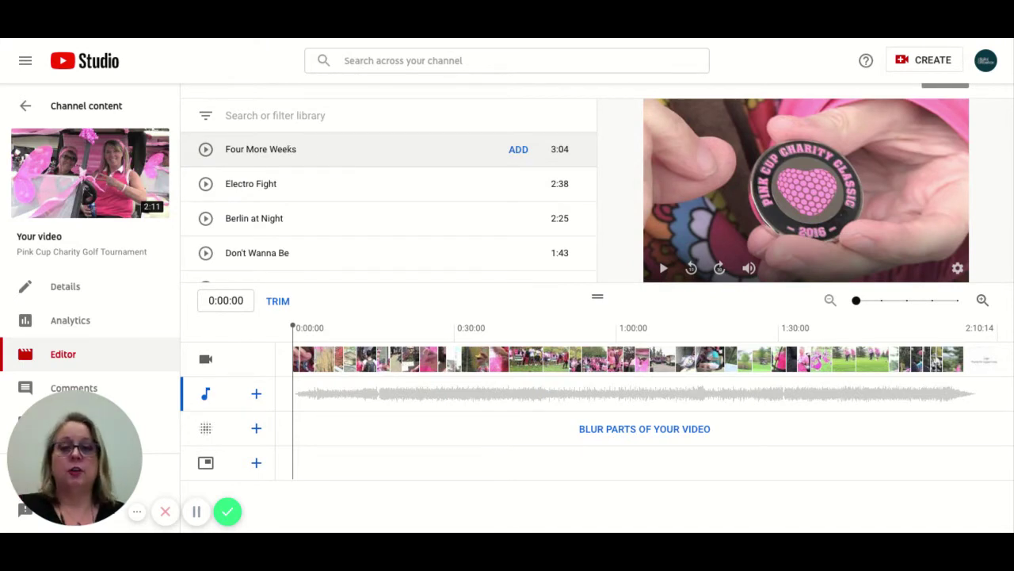
scroll(388, 198, down, 5)
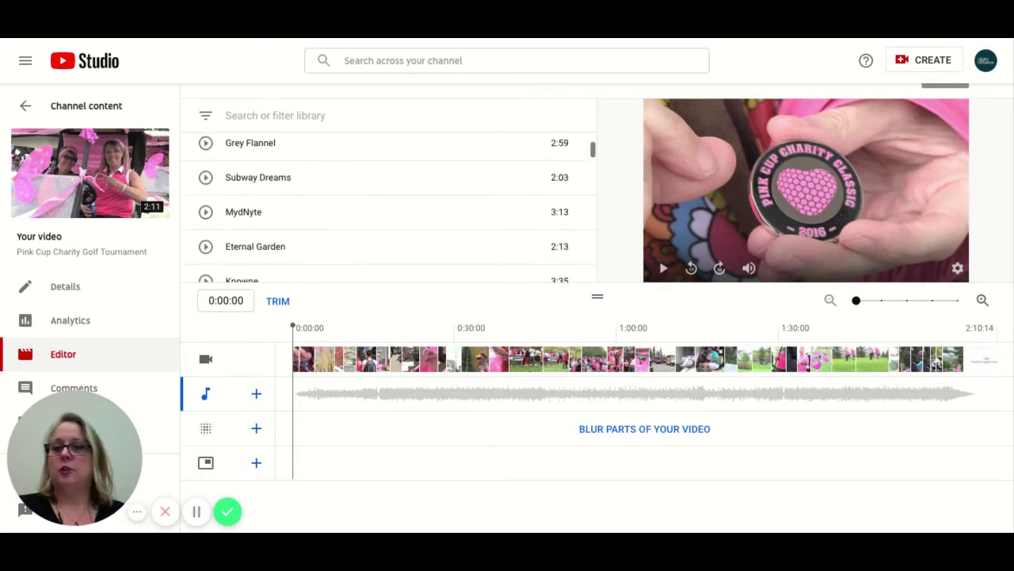
scroll(316, 150, up, 5)
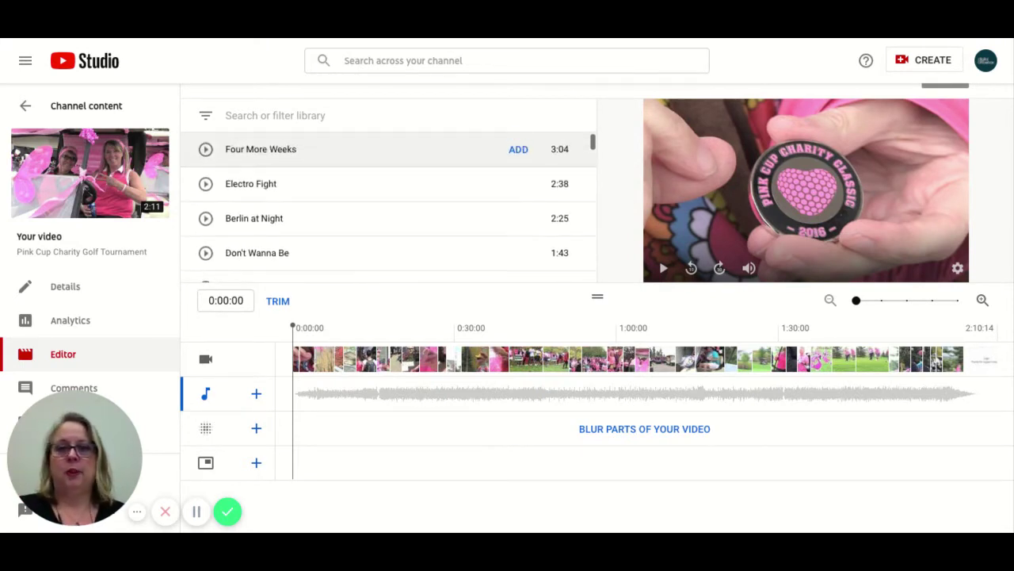
click(305, 116)
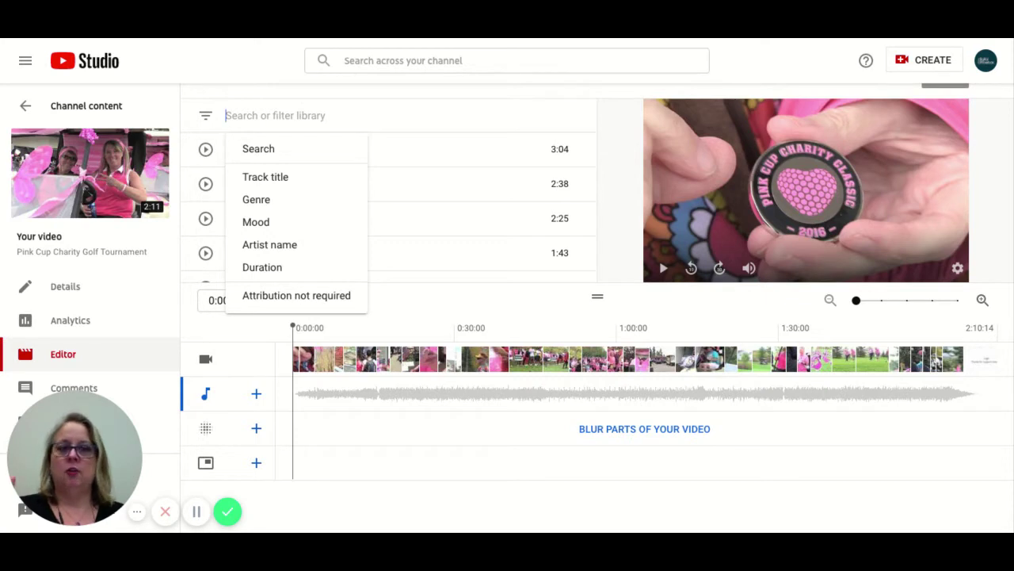
text(b)
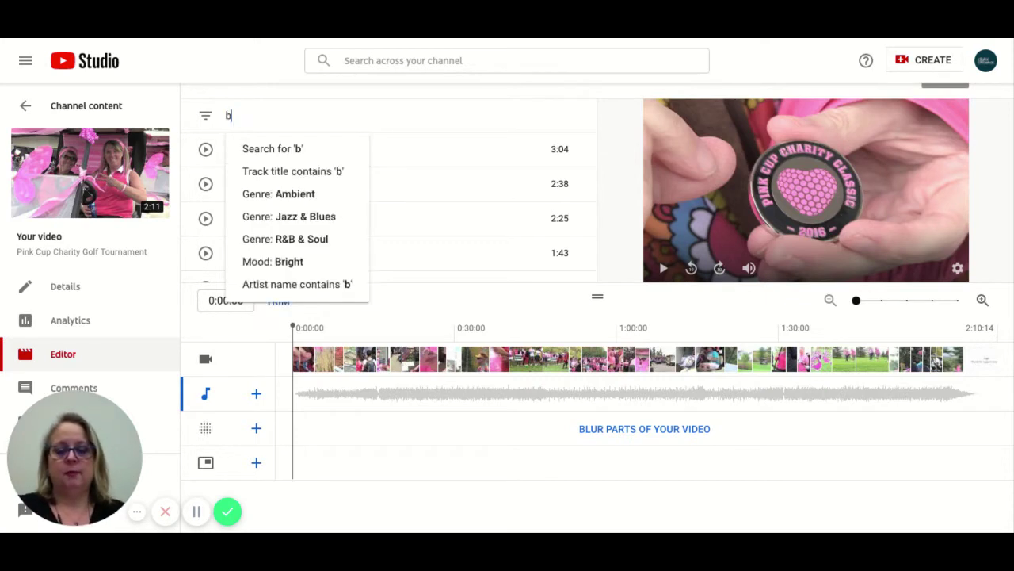
text(ounchy)
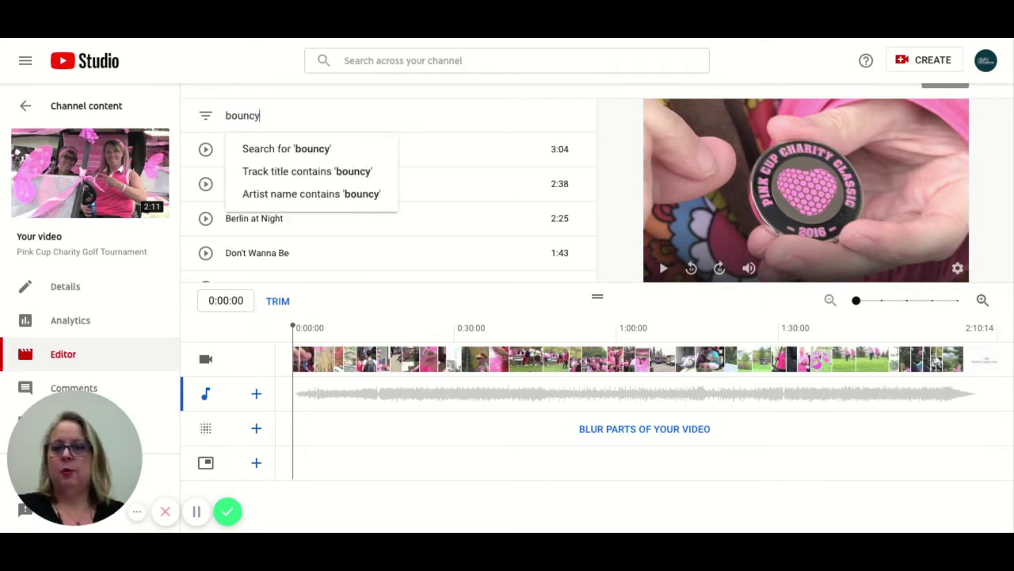
key(Return)
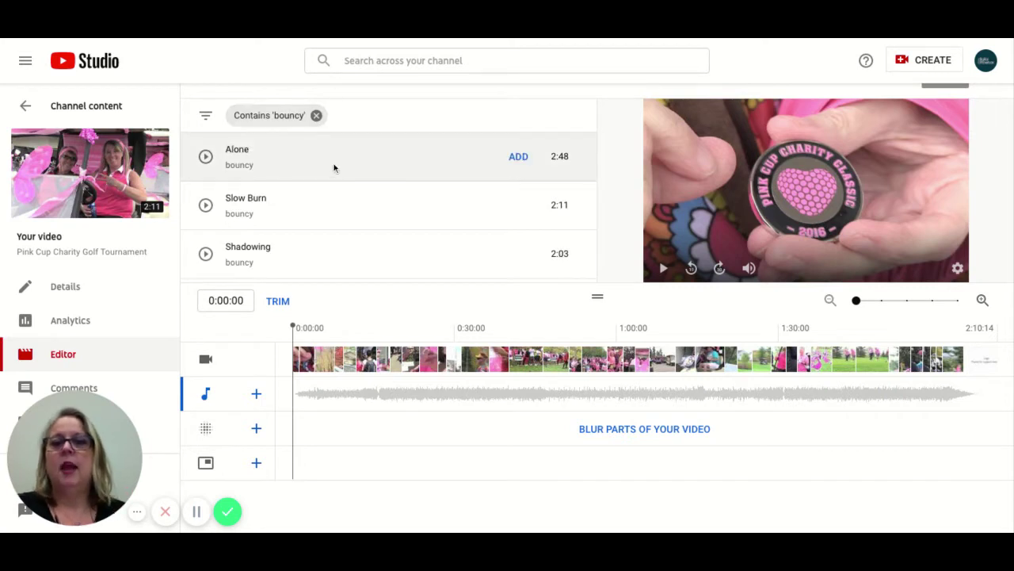
- Find the track "Strong Bones" among the bouncy results and add it to the video's audio track
scroll(332, 168, down, 3)
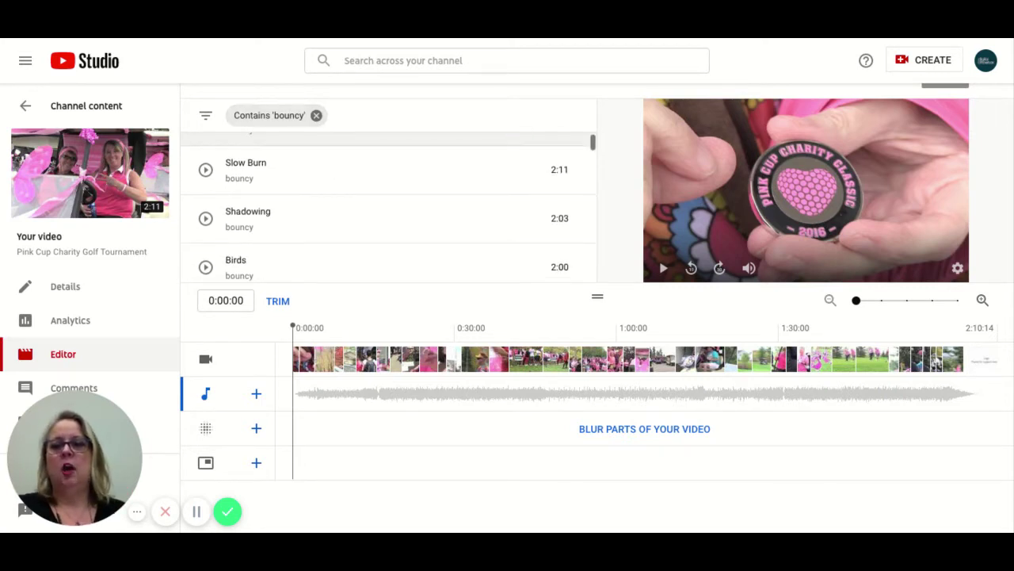
scroll(321, 209, down, 4)
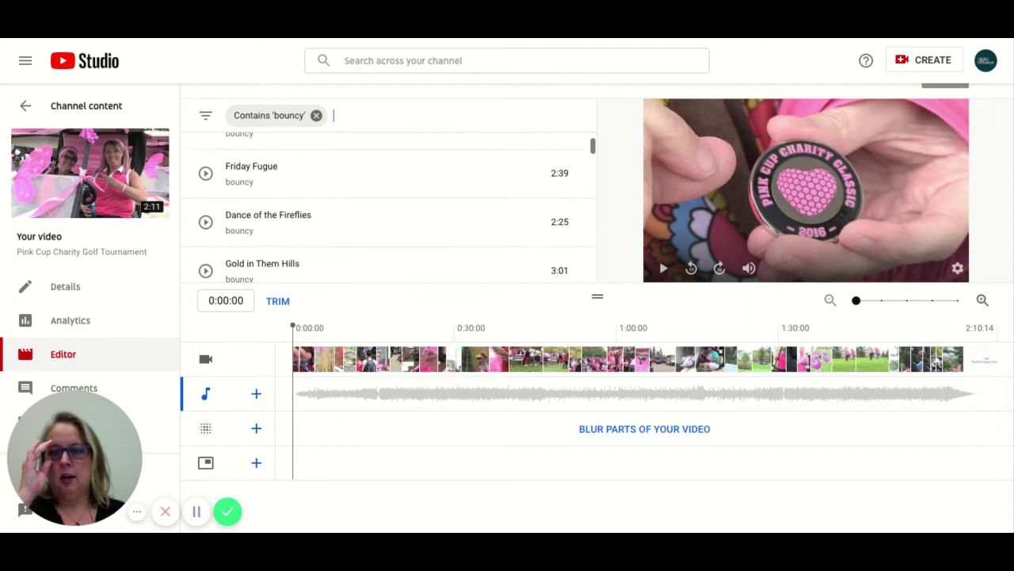
scroll(321, 208, down, 5)
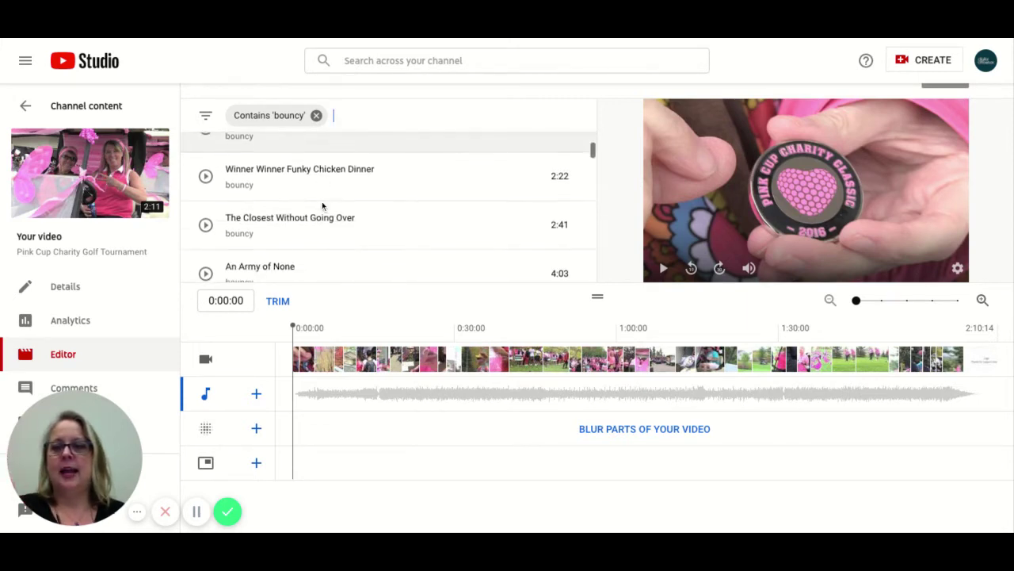
scroll(321, 204, down, 5)
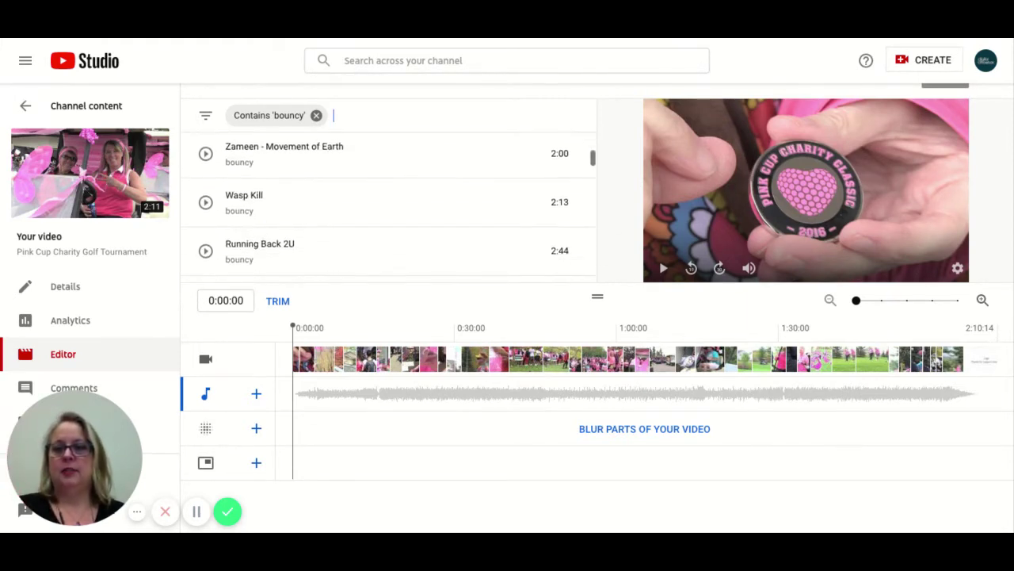
scroll(321, 203, down, 5)
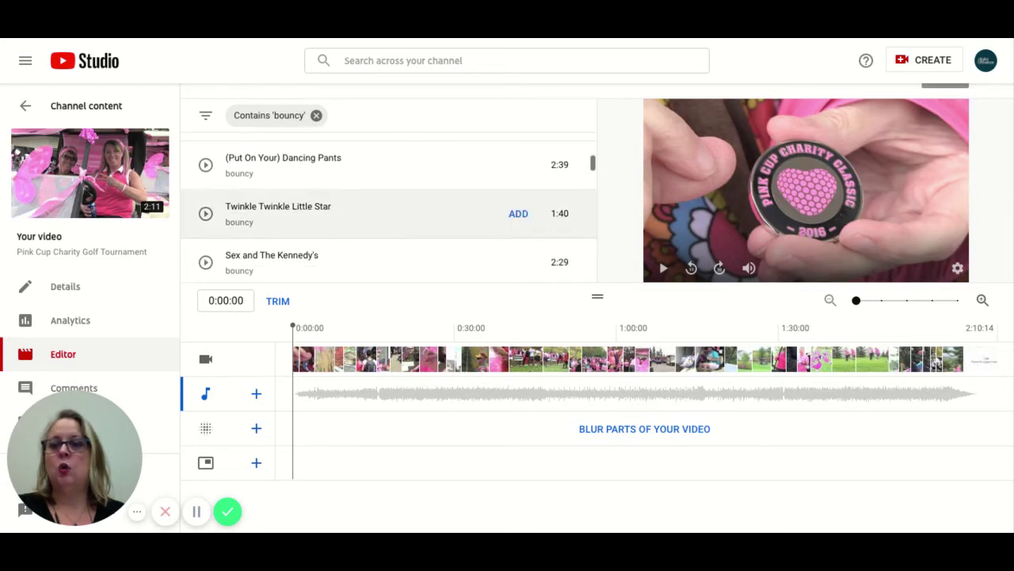
scroll(322, 204, down, 5)
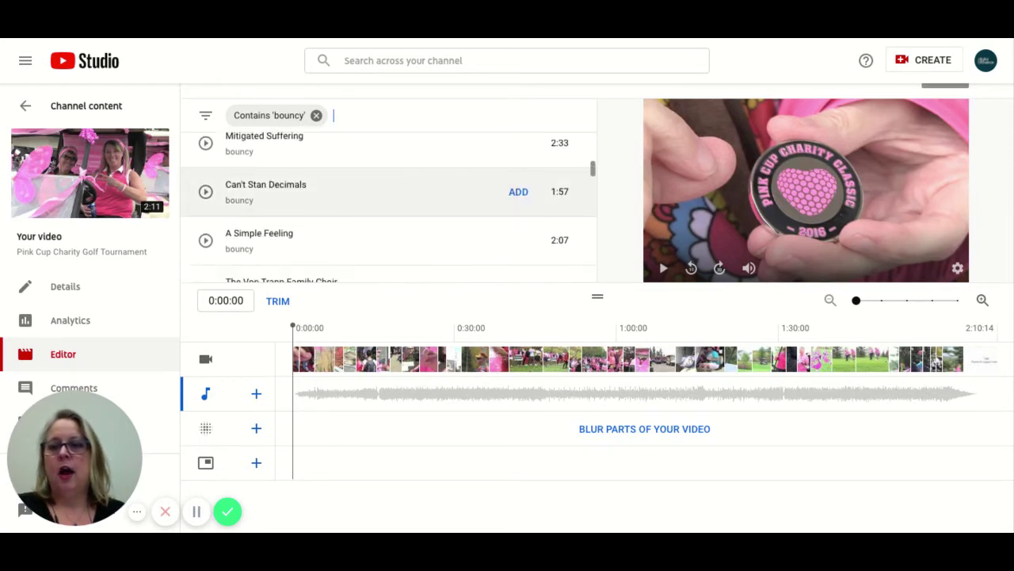
scroll(321, 204, down, 4)
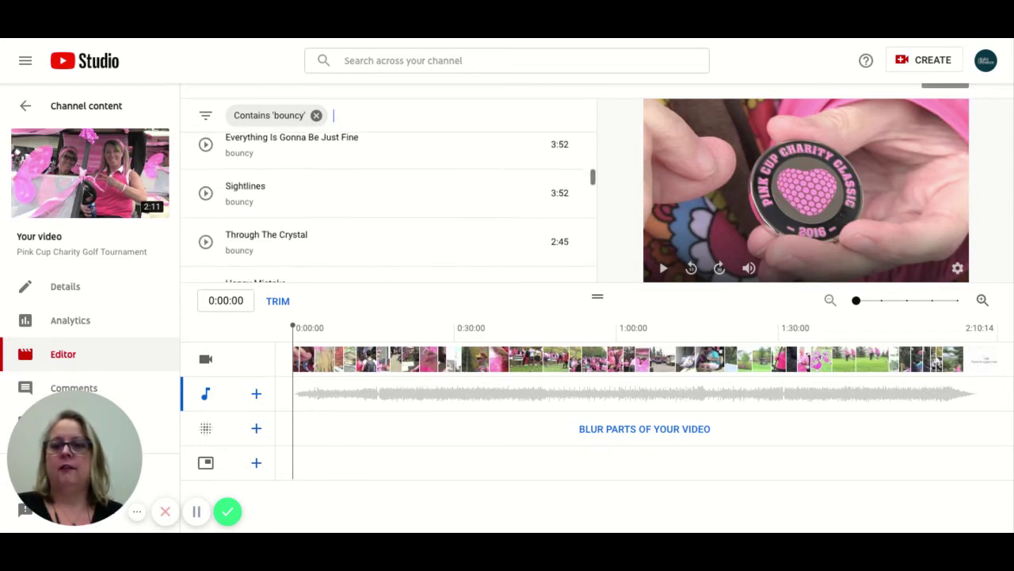
scroll(322, 204, down, 4)
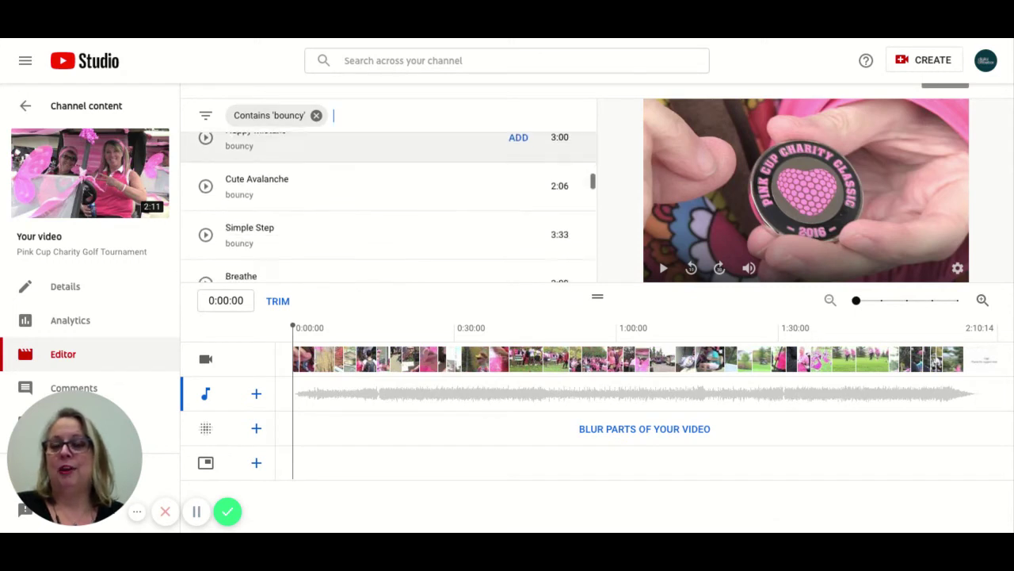
scroll(322, 190, down, 4)
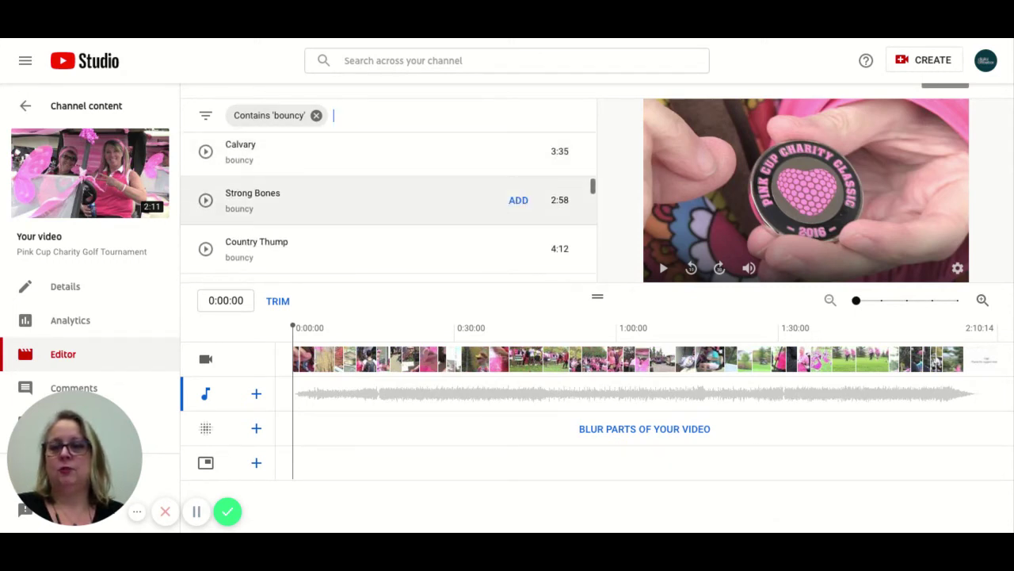
scroll(321, 191, down, 4)
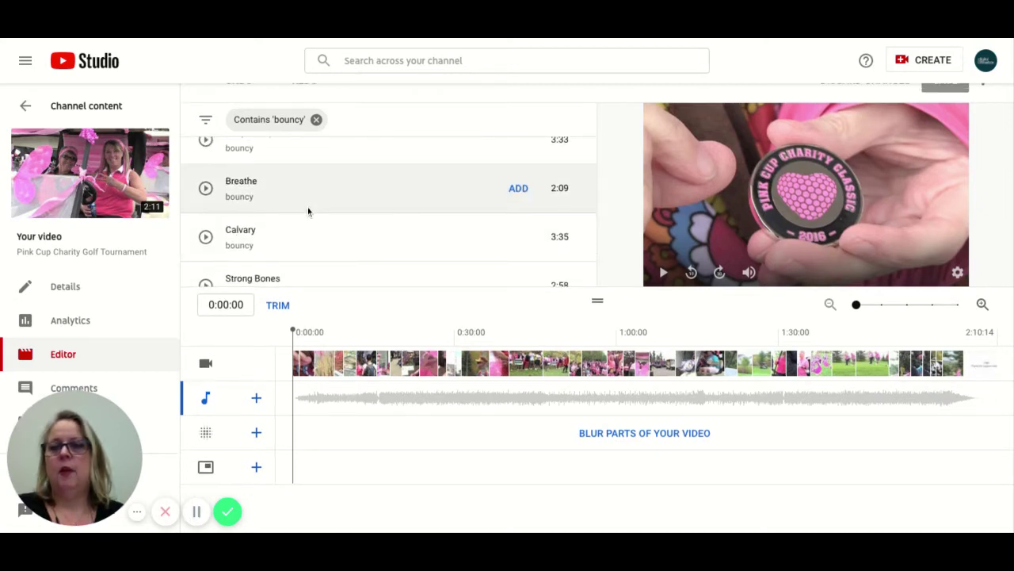
scroll(308, 211, down, 2)
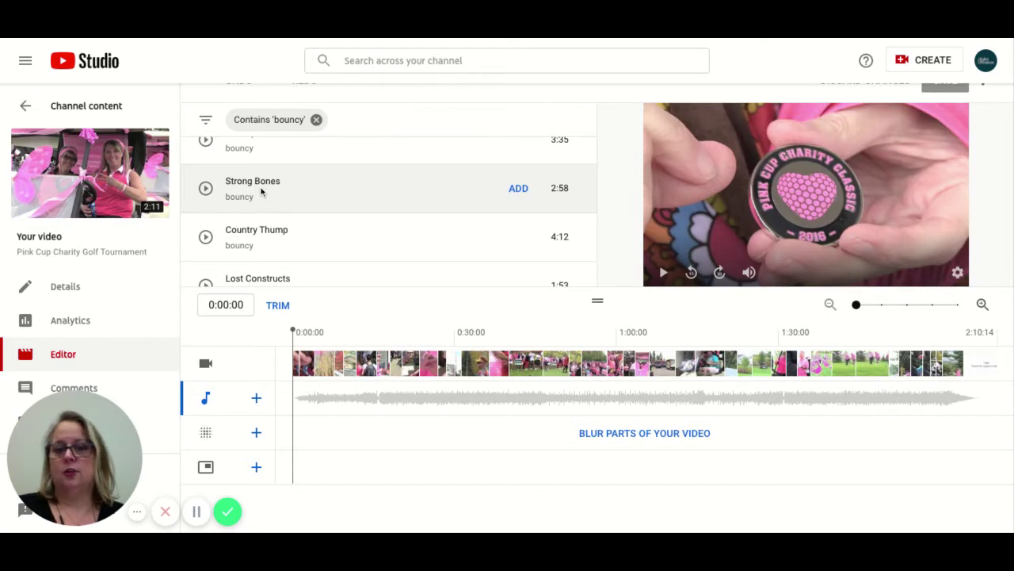
click(518, 190)
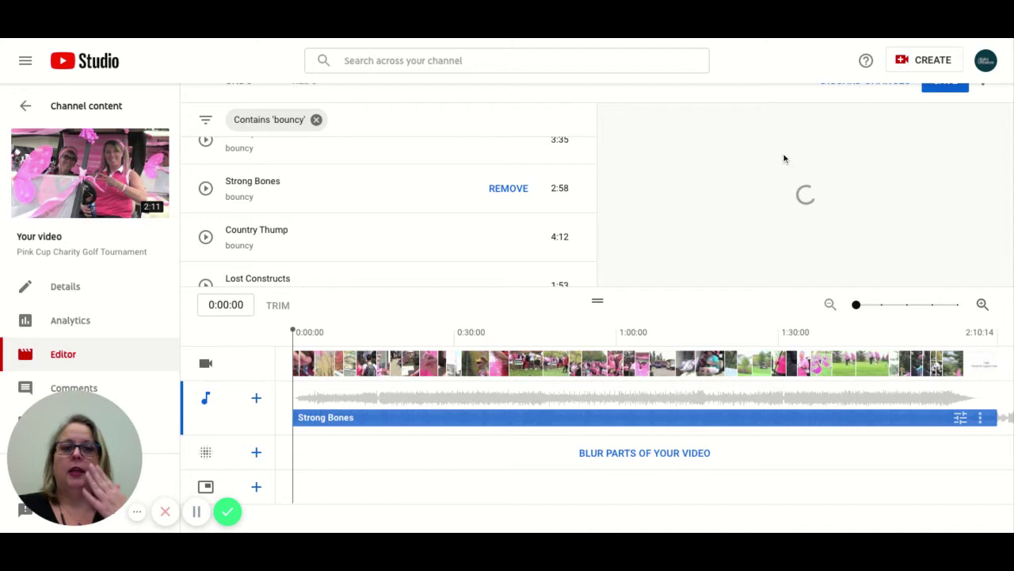
- Preview the video from the beginning with the added music and pause at about 11 seconds
scroll(783, 143, up, 1)
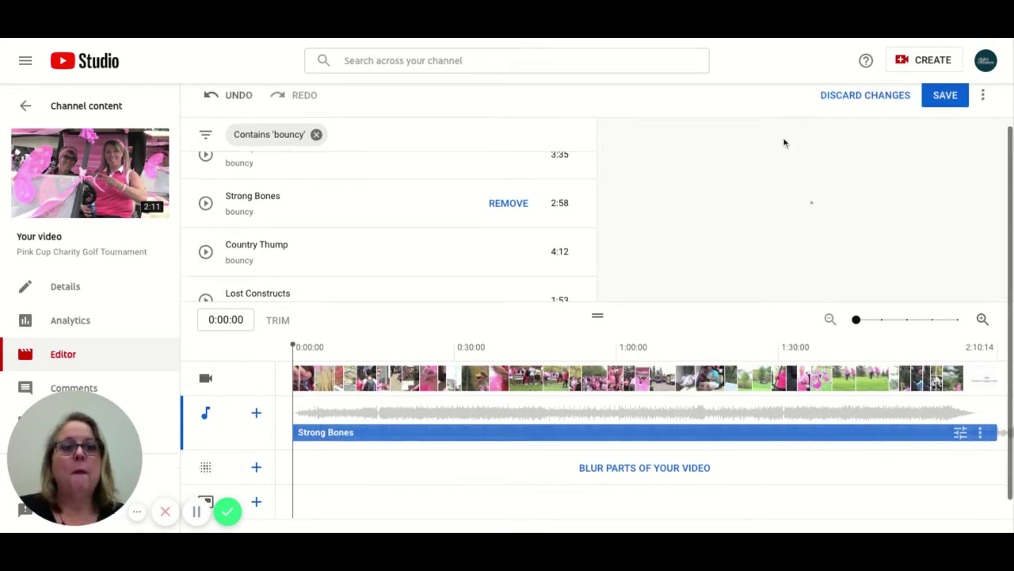
scroll(785, 142, down, 1)
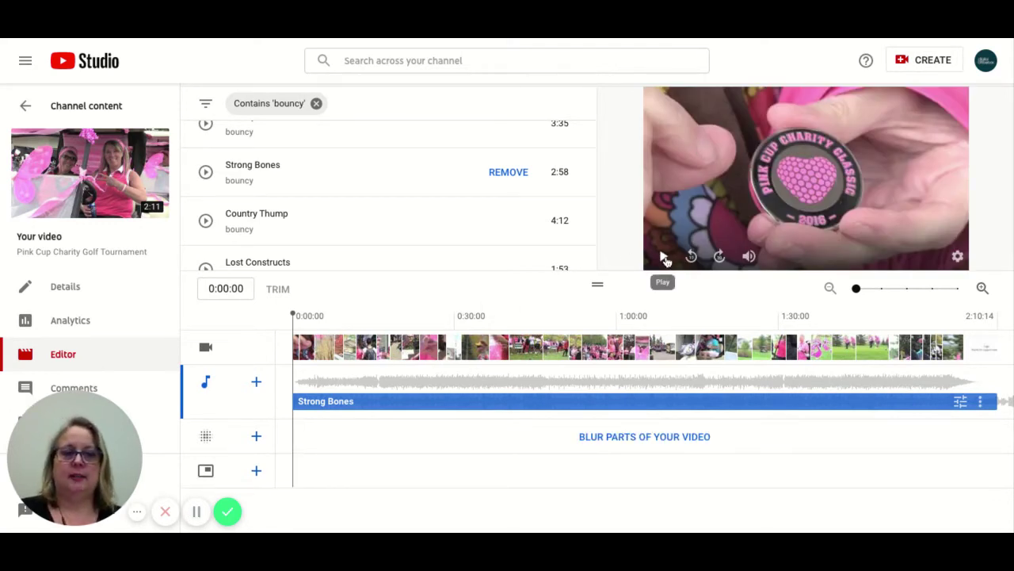
click(663, 256)
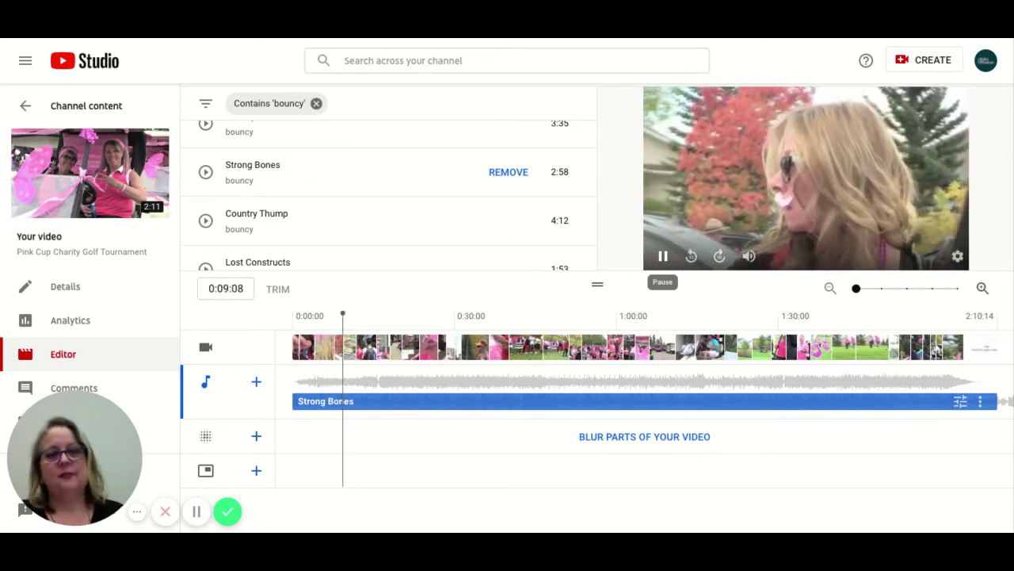
click(663, 255)
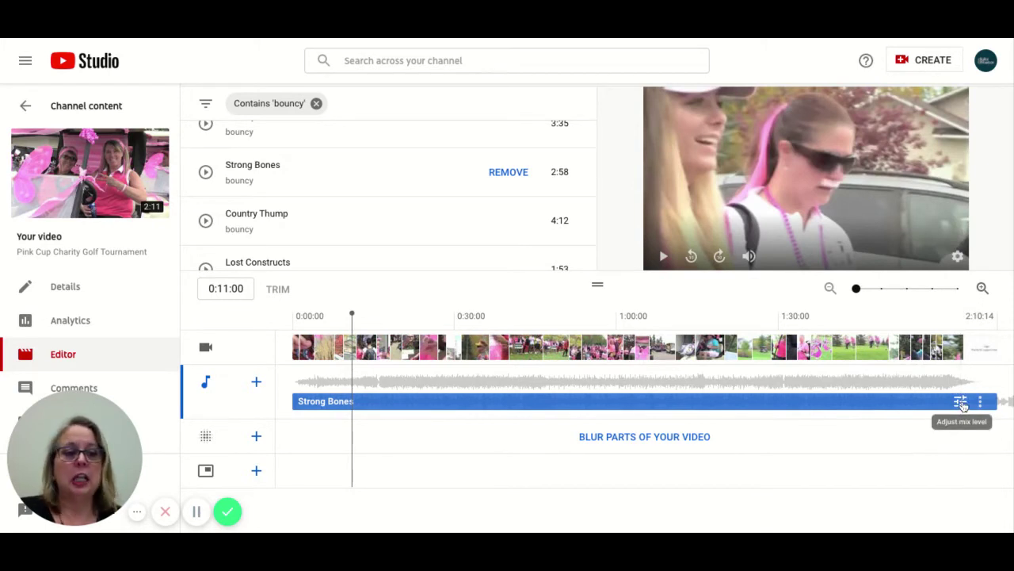
- Lower the mix level of the Strong Bones track to about one fifth of its range
click(961, 403)
drag(938, 398, 935, 399)
key(Left)
key(Left)
key(Left)
key(Left)
key(Left)
key(Left)
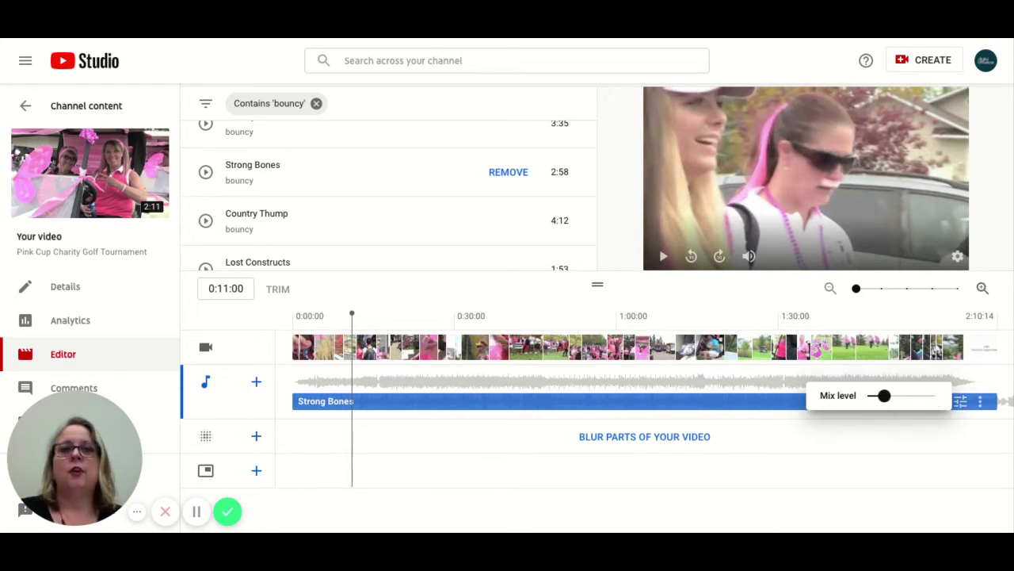
key(Left)
key(Left)
key(Left)
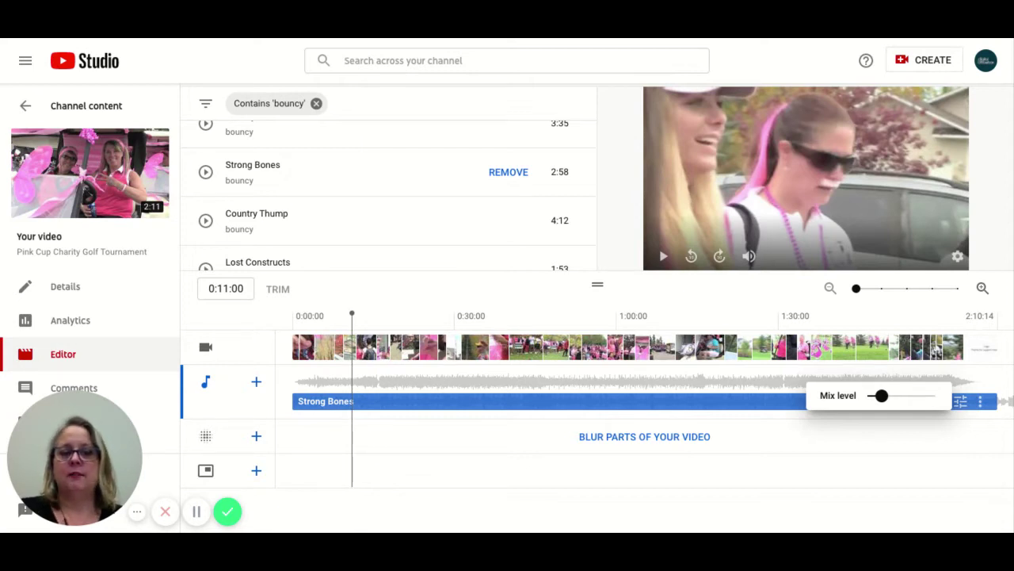
key(Left)
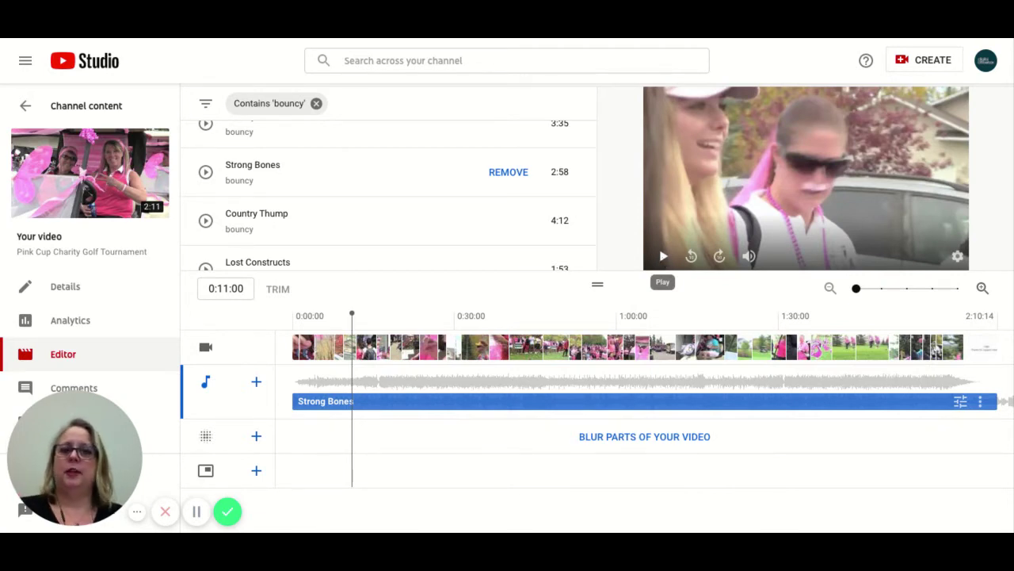
- Preview the video from 11 seconds and raise the Strong Bones mix level to about one third of its range
click(663, 256)
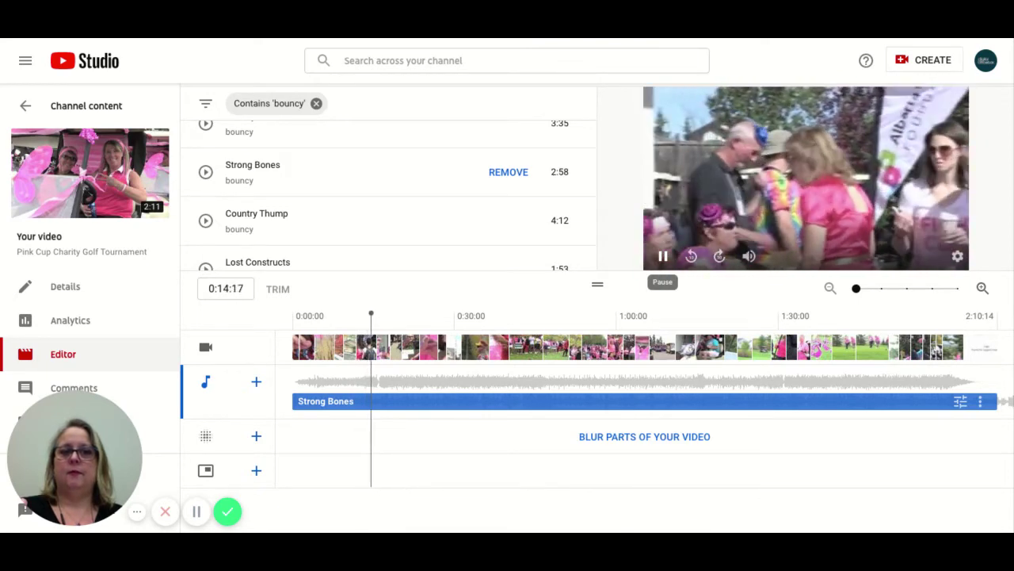
click(663, 256)
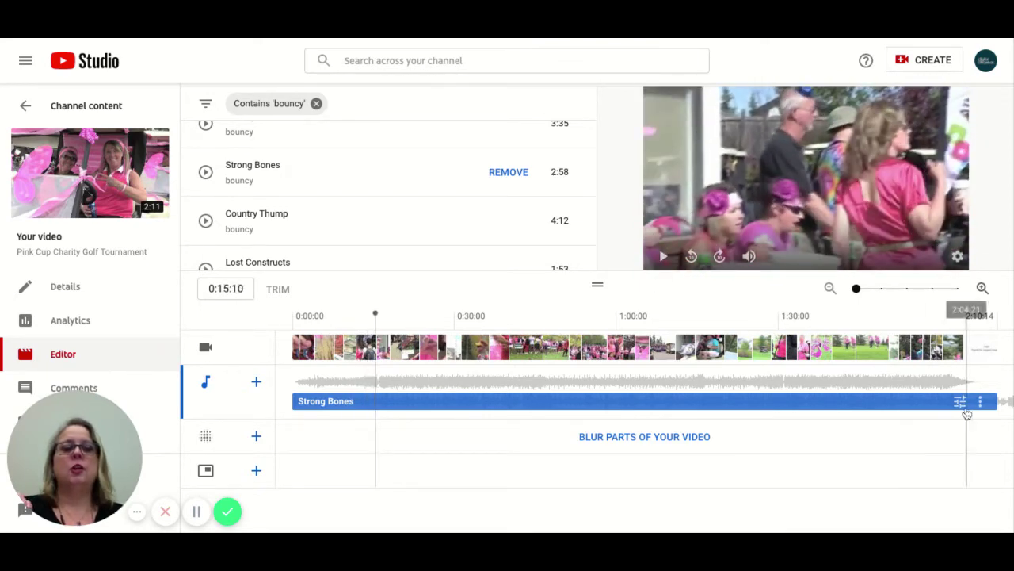
click(960, 402)
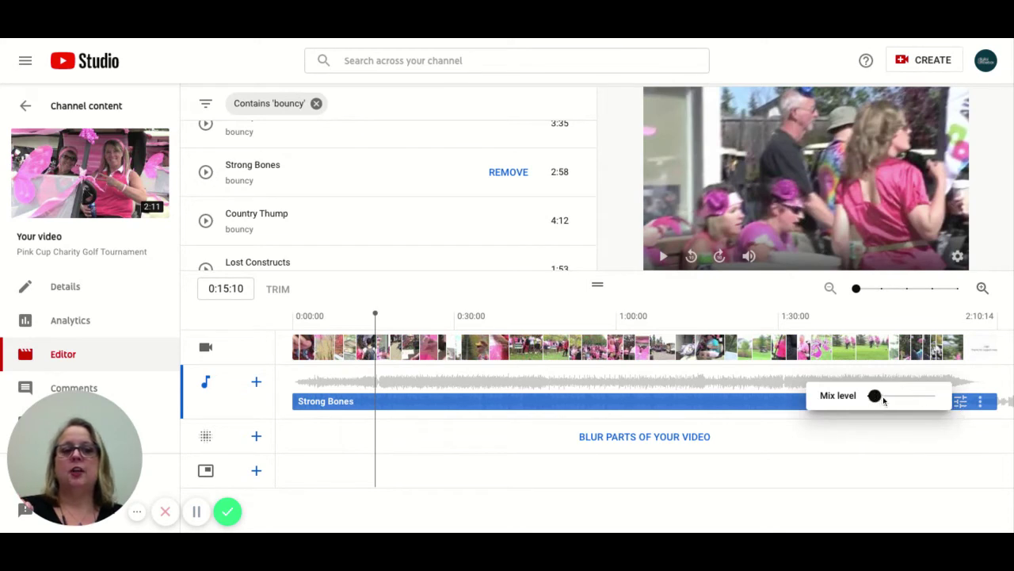
mouse_move(883, 396)
mouse_down()
mouse_move(914, 396)
mouse_move(893, 395)
mouse_up()
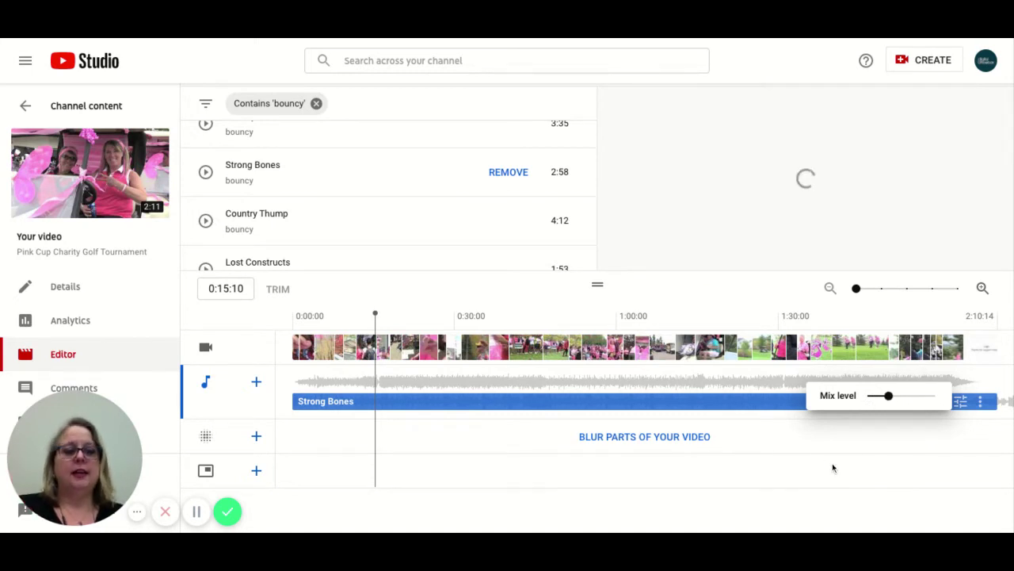
click(833, 468)
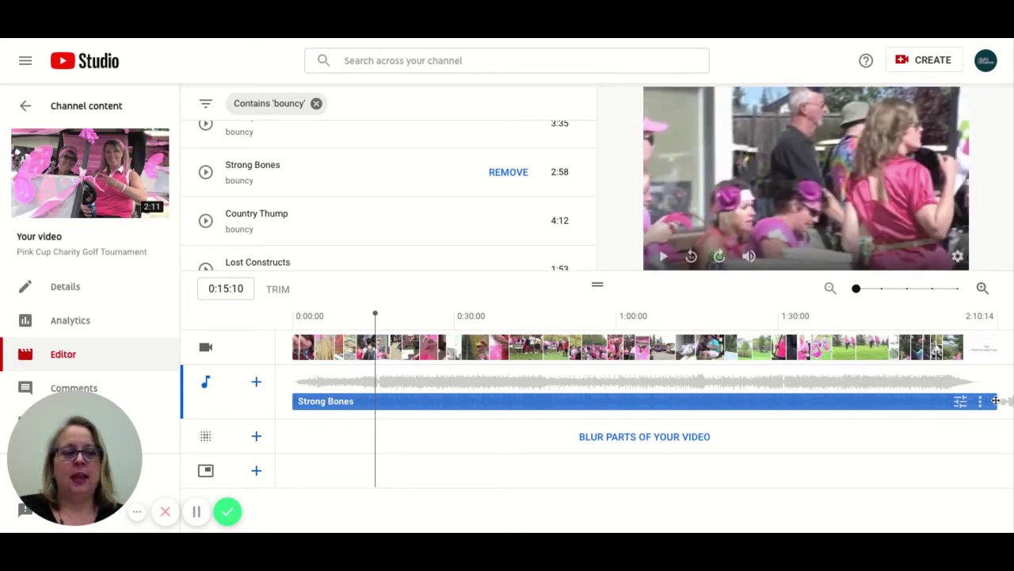
- Shorten the Strong Bones clip to about 1:14 long and move it to start at about 16 seconds
drag(997, 401, 692, 401)
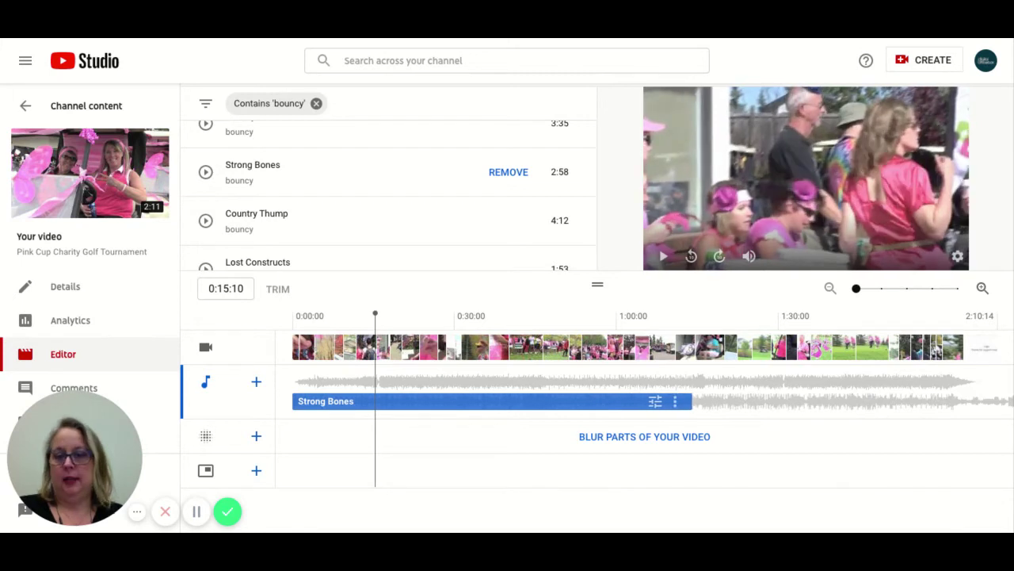
click(197, 512)
click(197, 511)
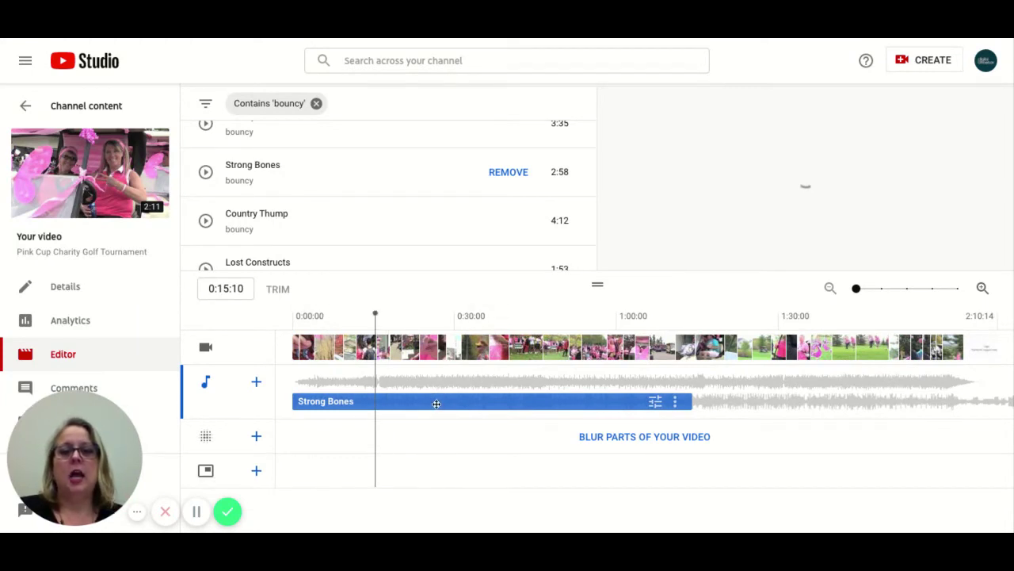
drag(436, 405, 523, 404)
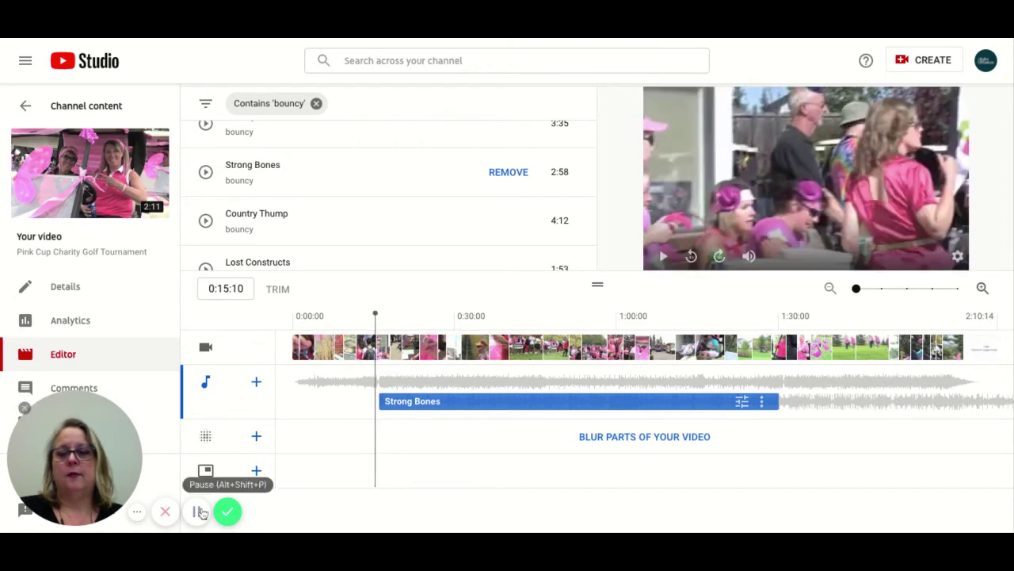
- Preview the music's delayed start for a few seconds and set the Strong Bones mix level to its maximum
click(664, 258)
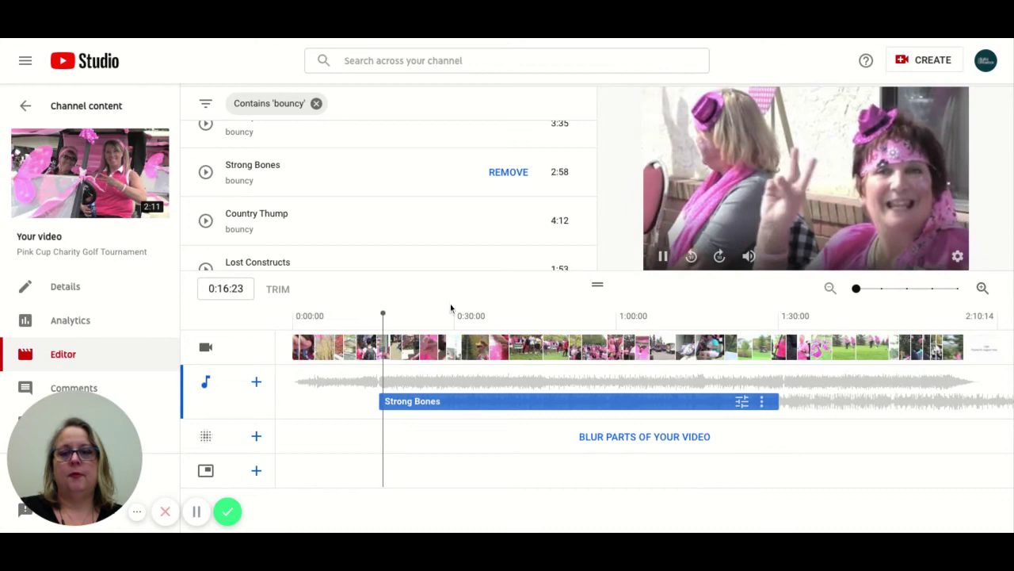
click(663, 256)
click(742, 401)
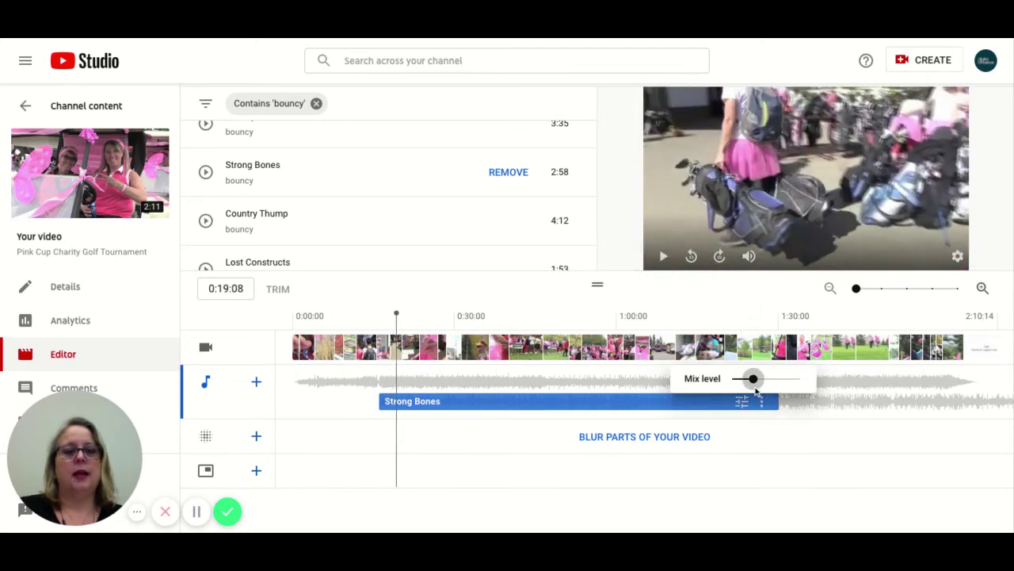
drag(753, 378, 800, 379)
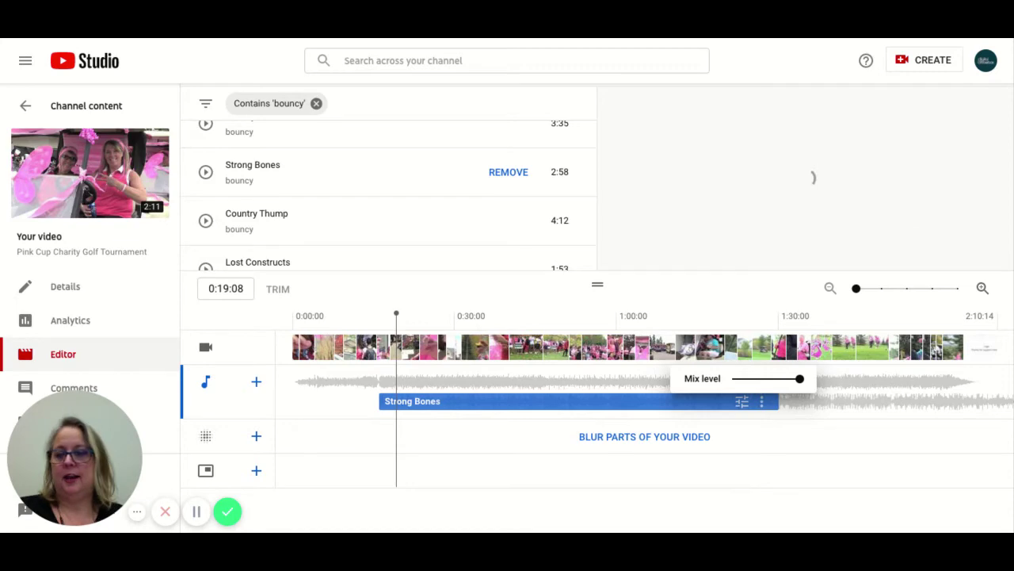
click(198, 512)
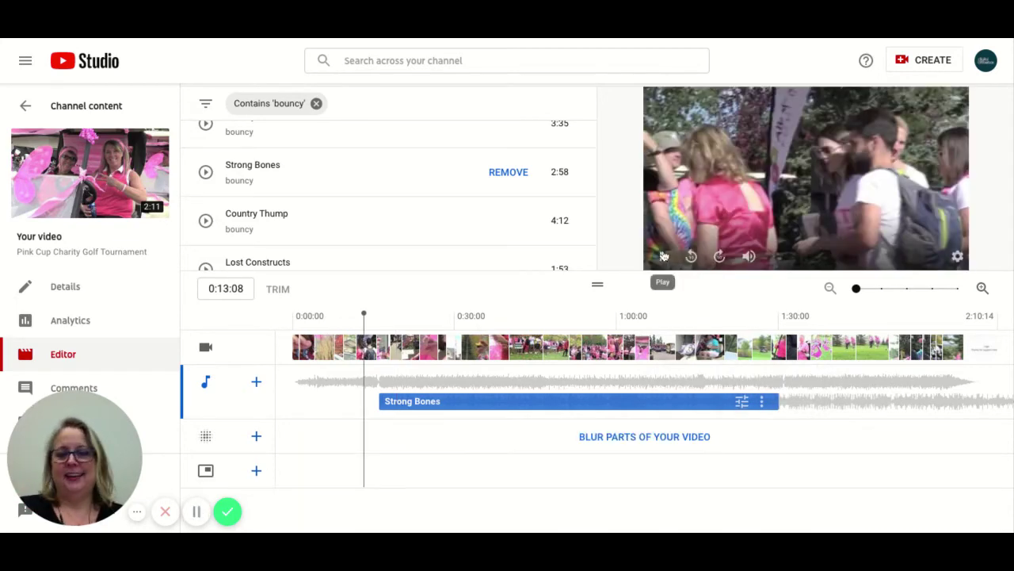
- Preview the louder music from about 13 seconds and pause at about 33 seconds
click(664, 256)
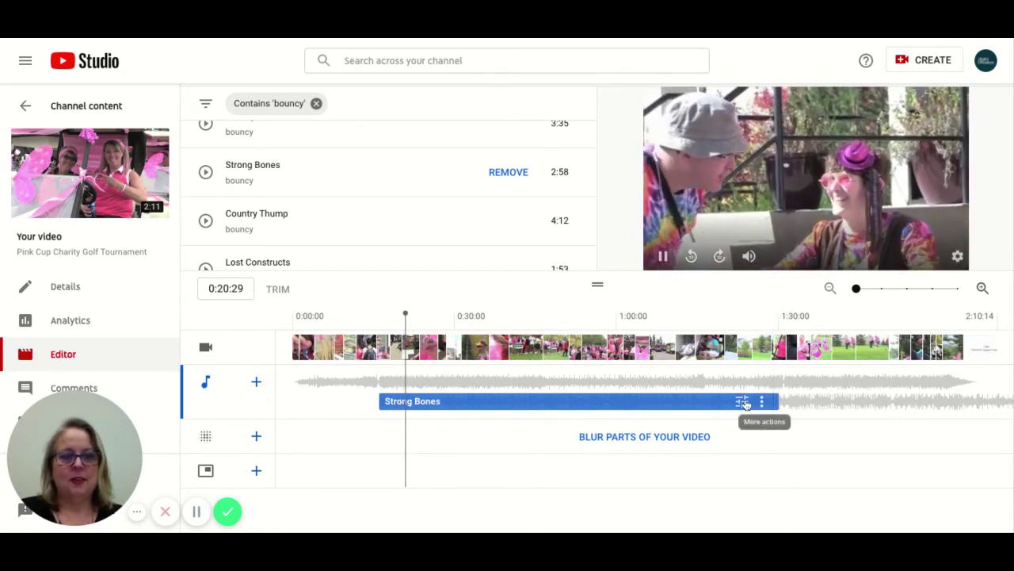
click(743, 402)
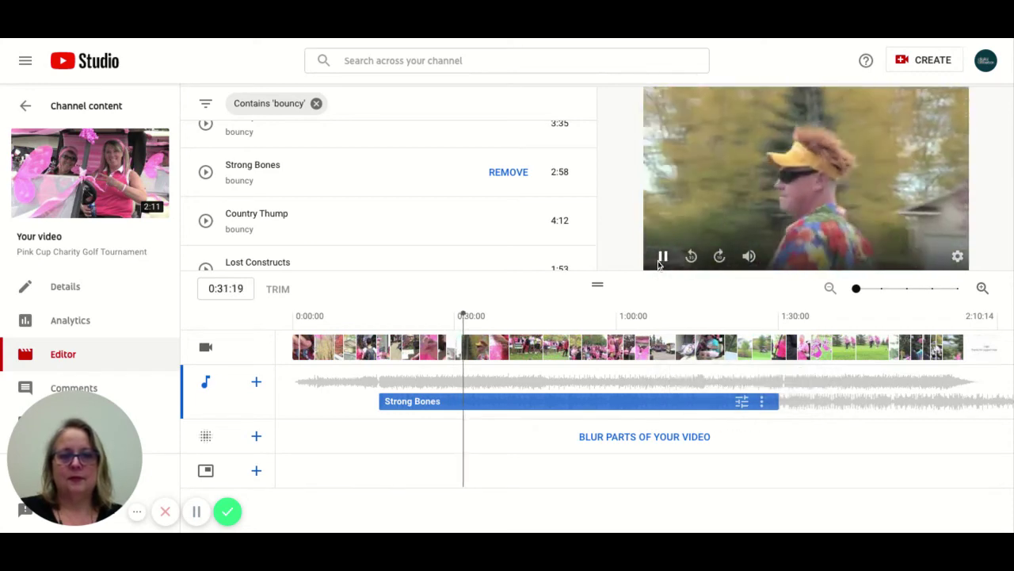
click(655, 259)
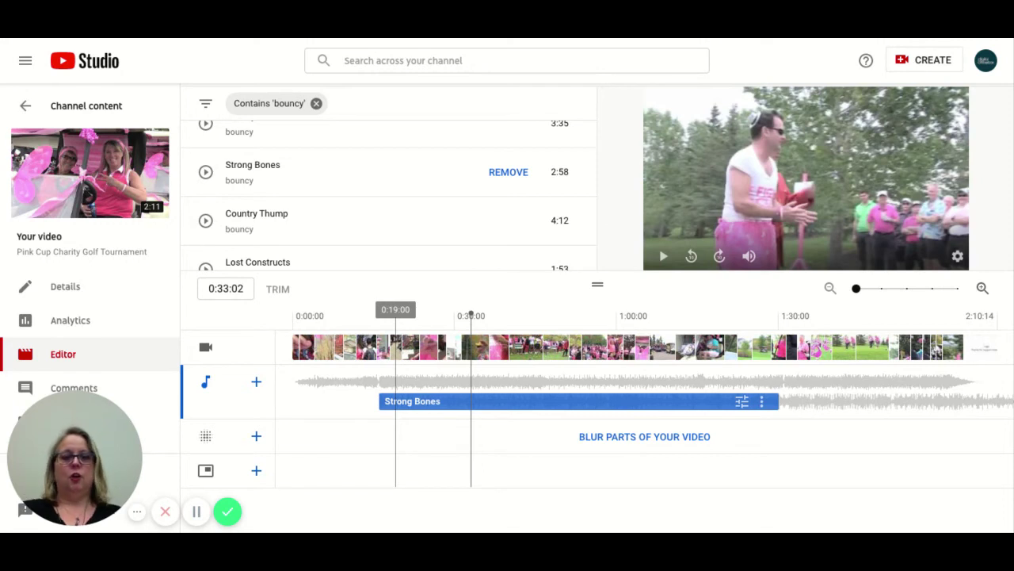
click(196, 513)
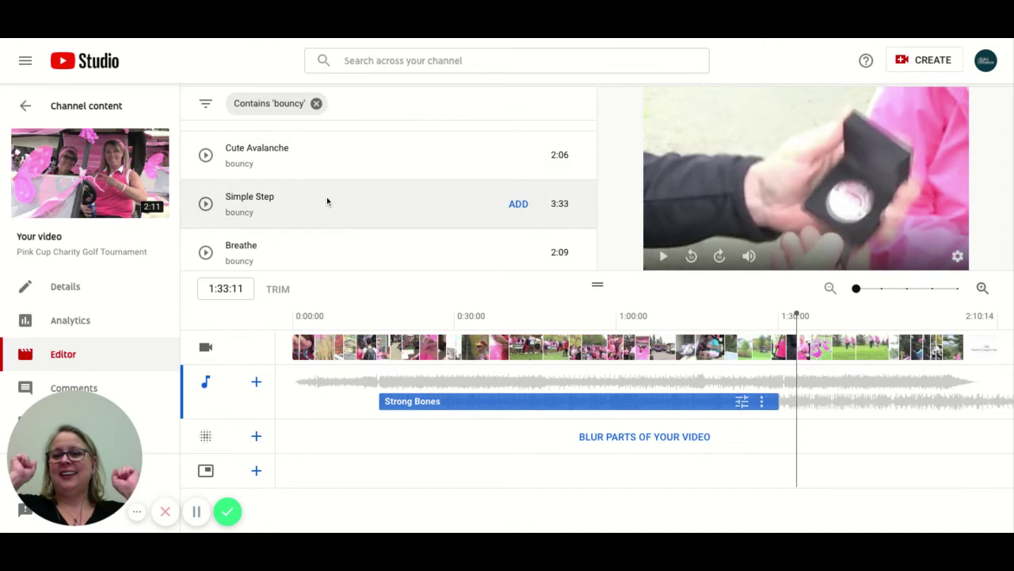
- Add the track Simple Step to the video's audio and move Strong Bones back to the start of the video
click(518, 205)
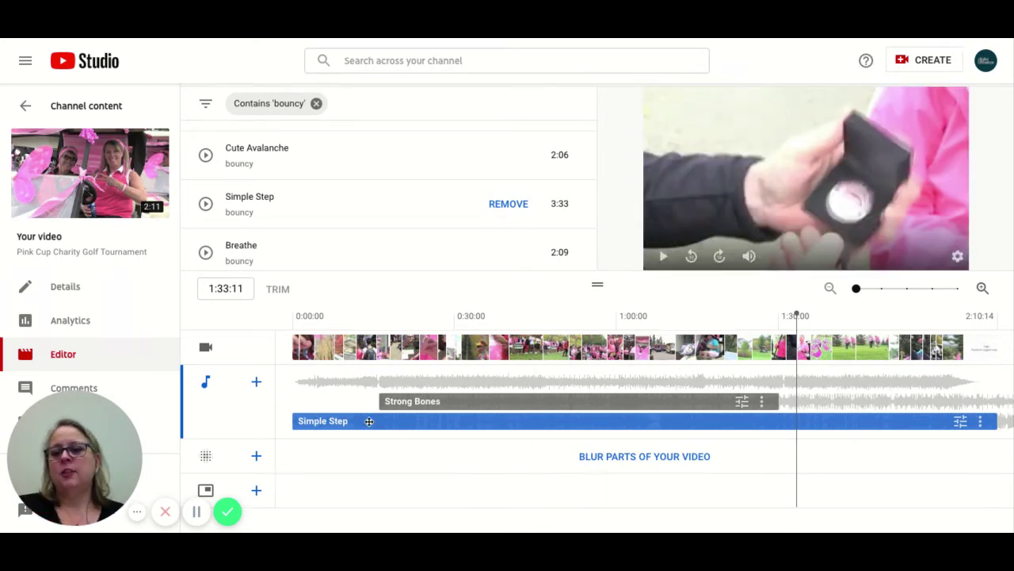
click(404, 401)
drag(404, 401, 317, 400)
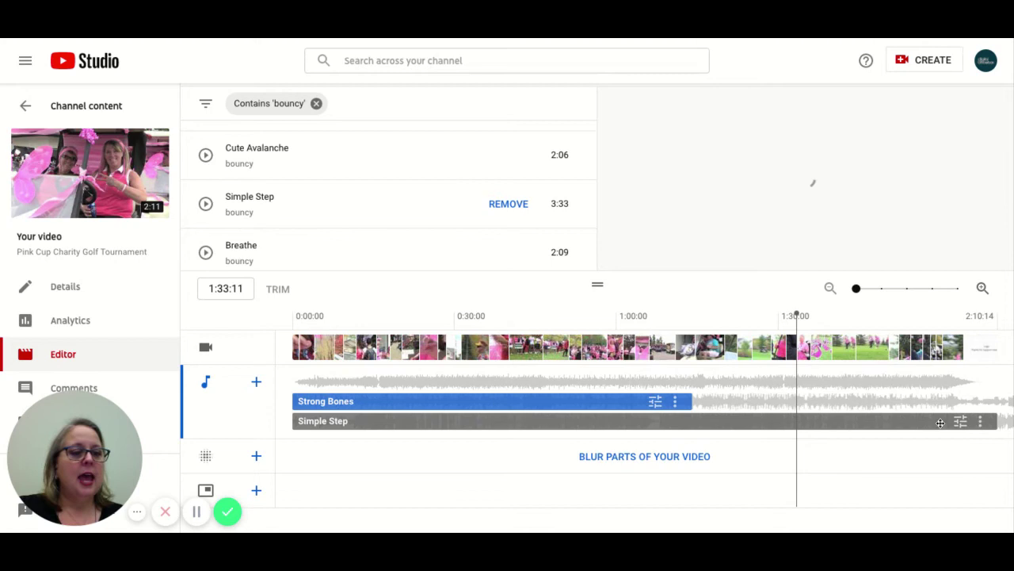
- Shorten the Simple Step clip and place it so it plays from about 1:09 to the end of the video
click(995, 425)
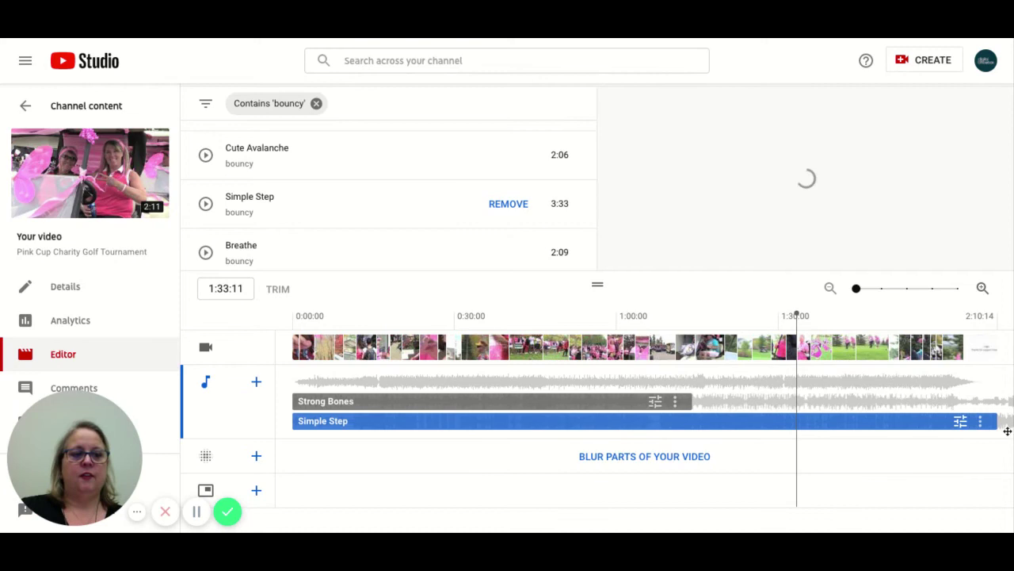
drag(997, 421, 832, 421)
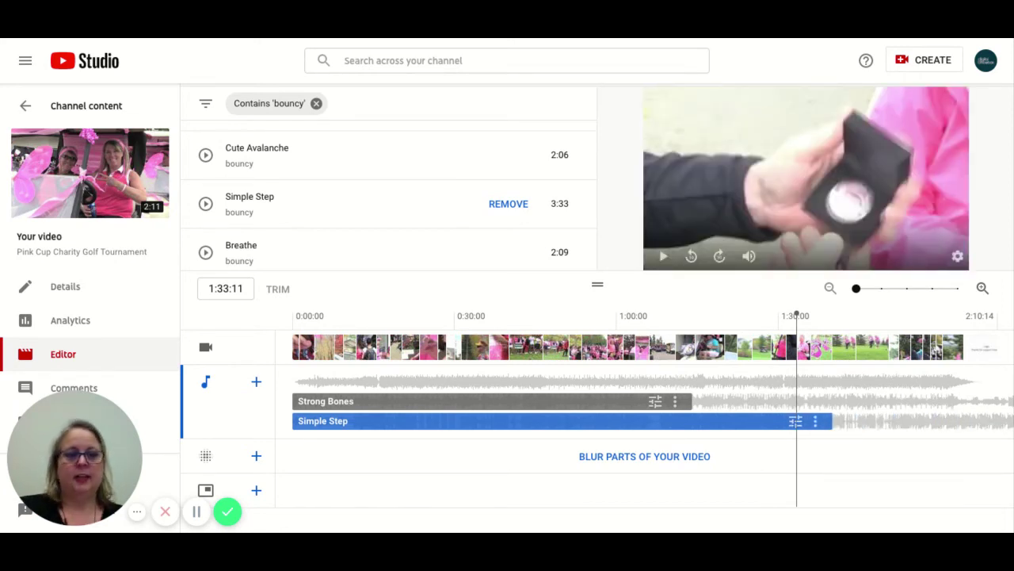
drag(597, 421, 761, 417)
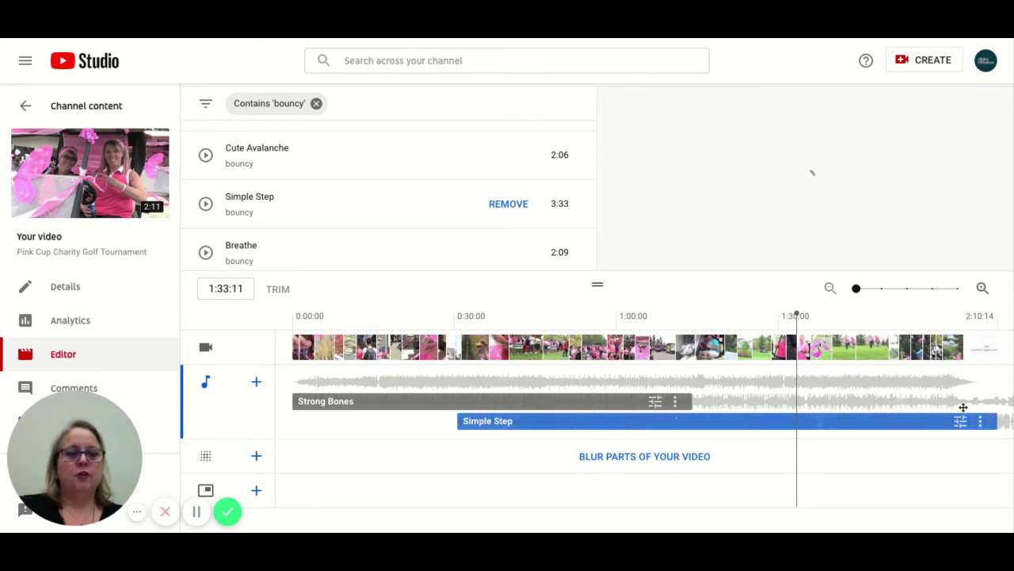
drag(997, 421, 742, 422)
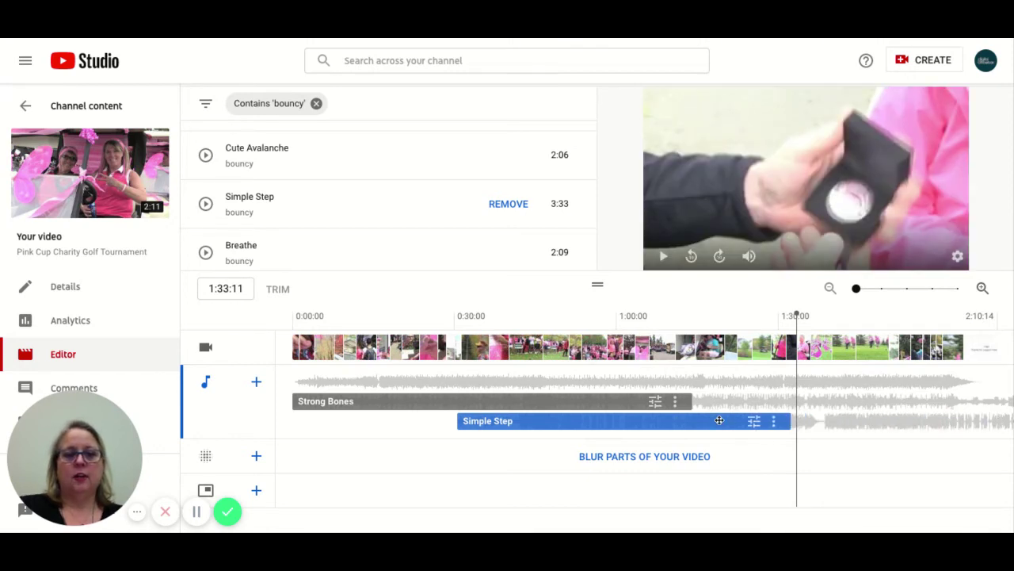
drag(512, 421, 719, 420)
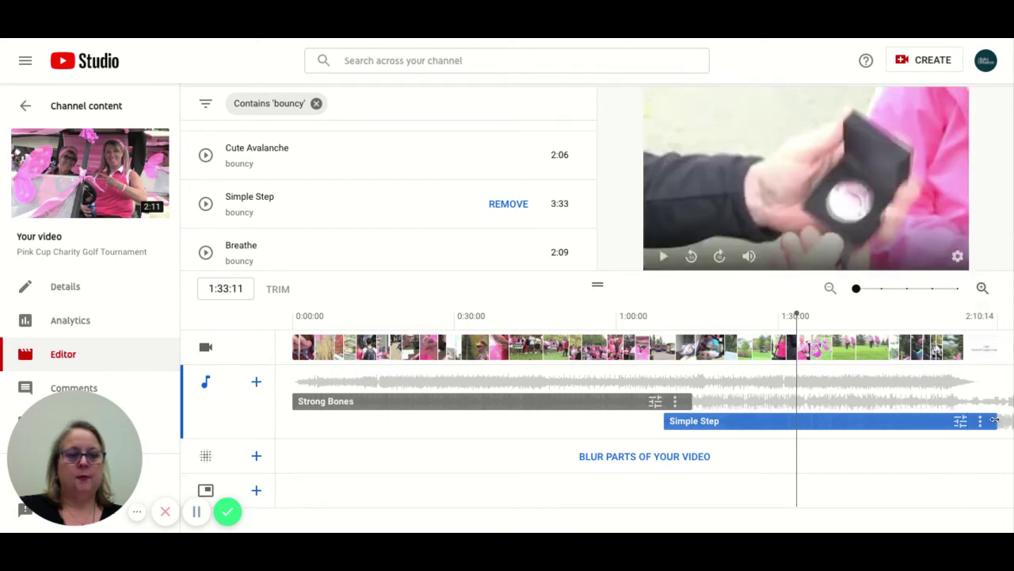
mouse_move(995, 420)
mouse_down()
mouse_move(980, 420)
mouse_move(997, 421)
mouse_up()
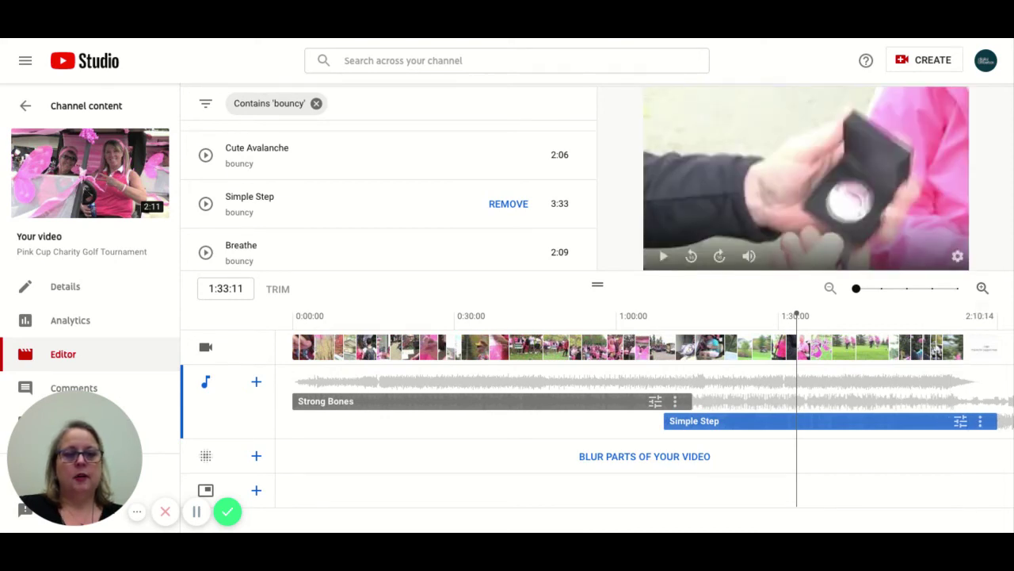
- Shift the start of Simple Step to about 1:11 and trim the end of Strong Bones to meet it
drag(761, 418, 775, 412)
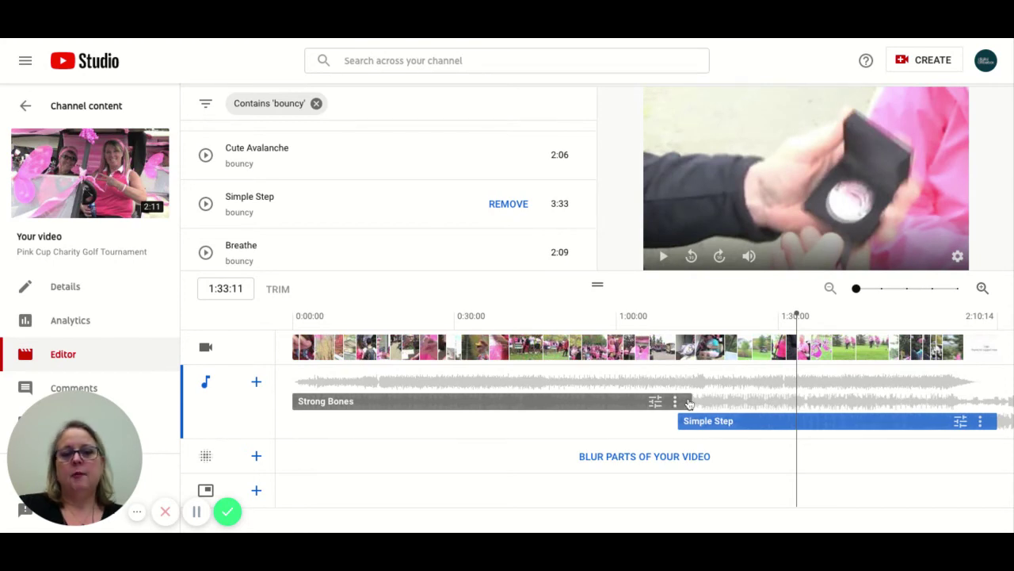
click(689, 403)
drag(691, 402, 679, 403)
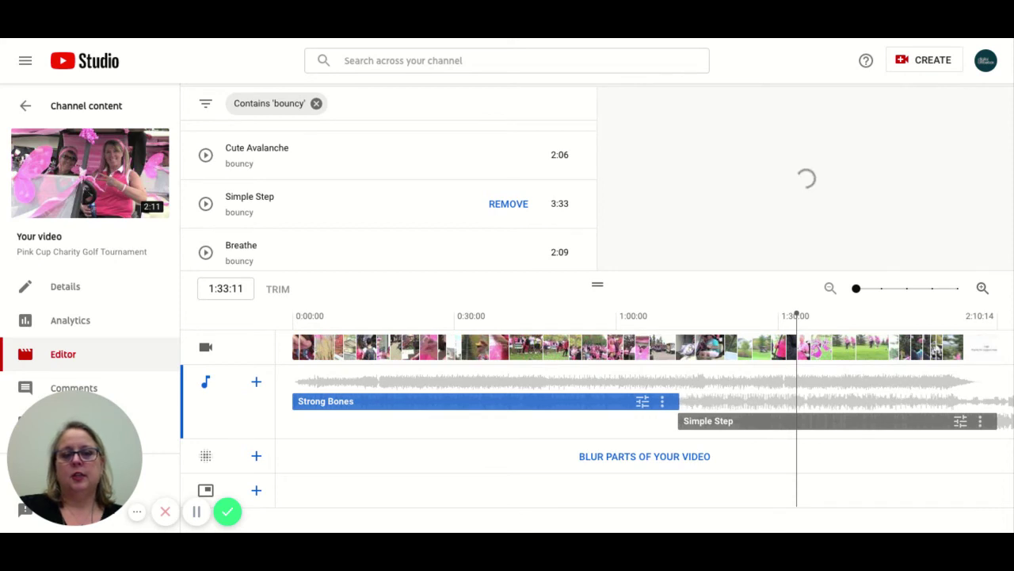
- Preview the transition from Strong Bones to Simple Step from about 1:07 and pause at about 1:17
click(960, 421)
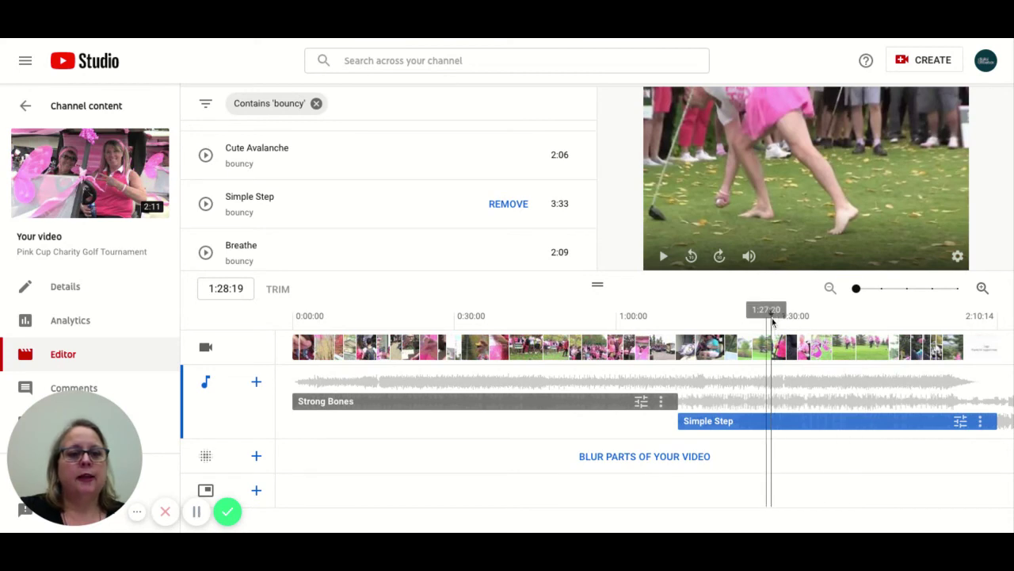
drag(772, 312, 657, 315)
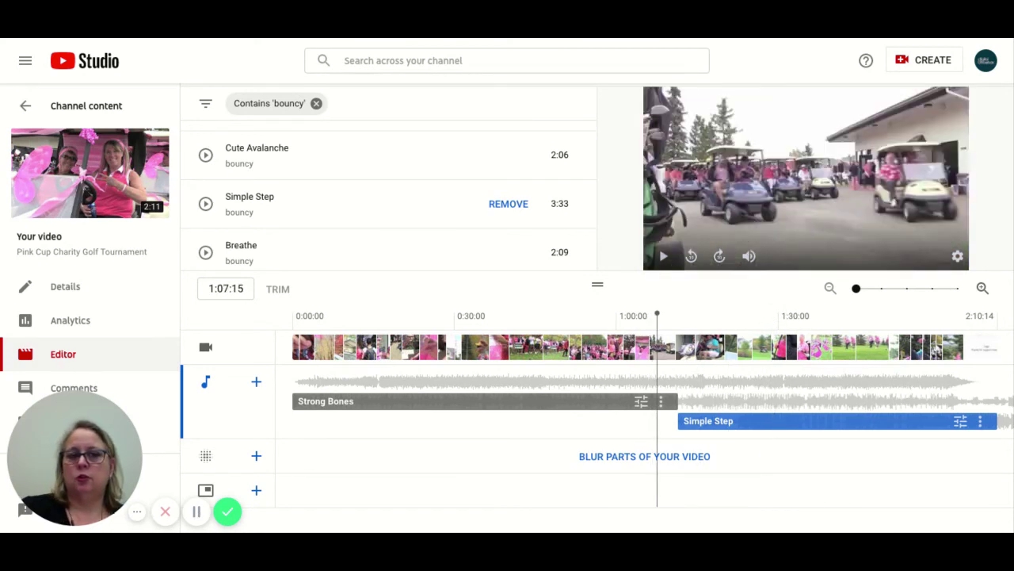
click(664, 257)
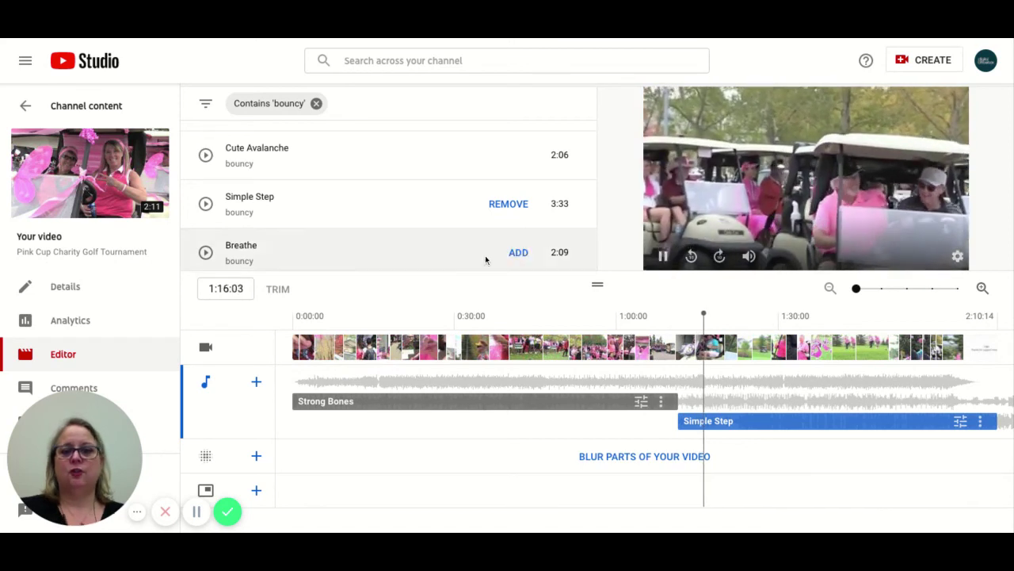
click(662, 256)
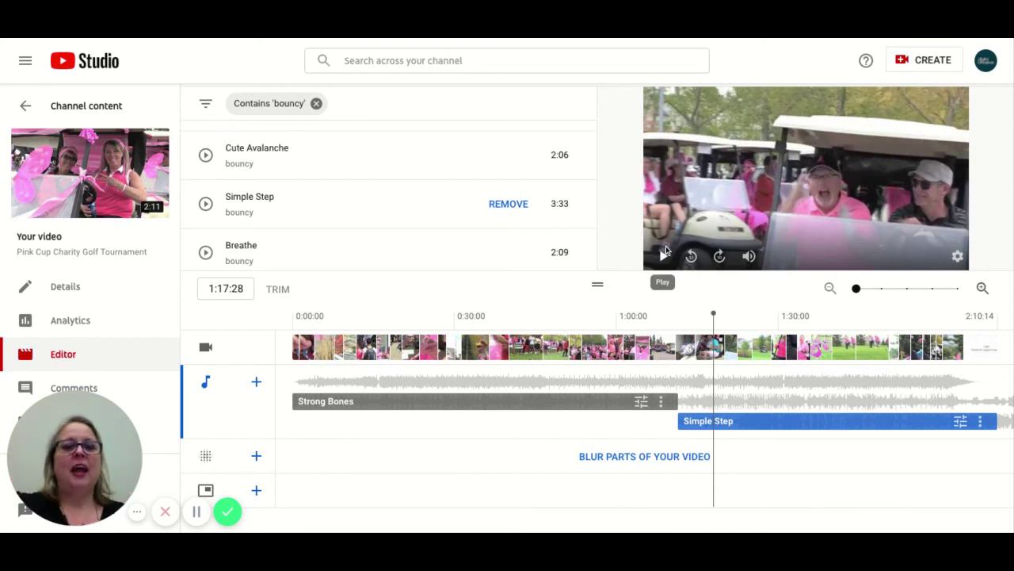
- Discard all unsaved changes made to the video
scroll(666, 251, up, 1)
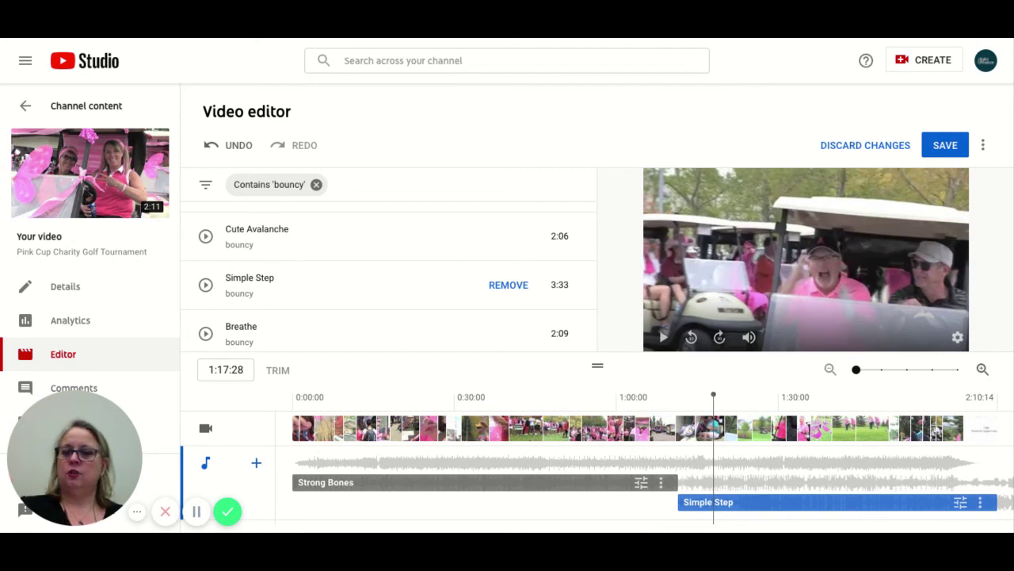
click(867, 147)
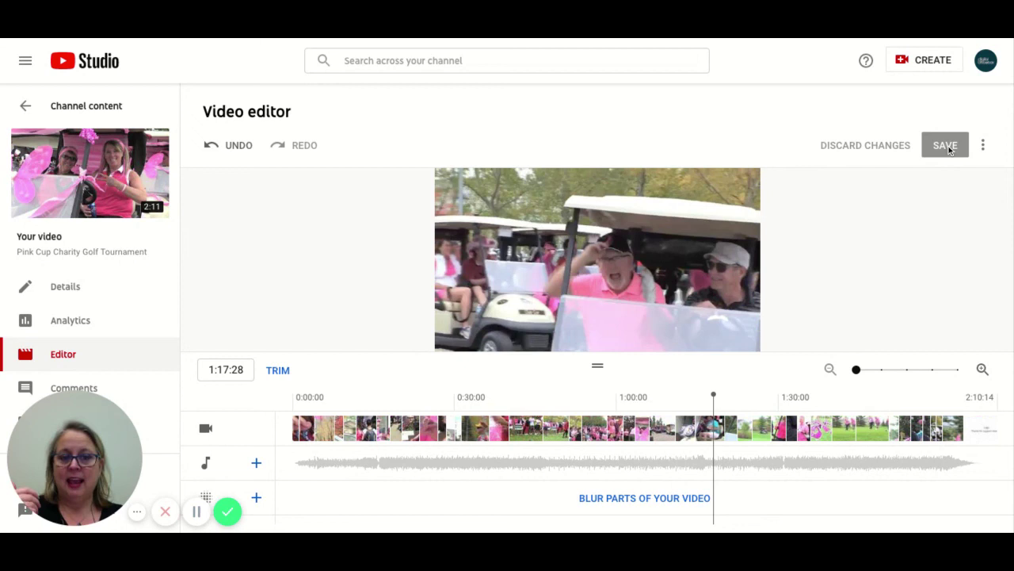
- Reopen the audio library for the music track and add Strong Bones from the bouncy results to the video
click(256, 466)
scroll(349, 226, down, 1)
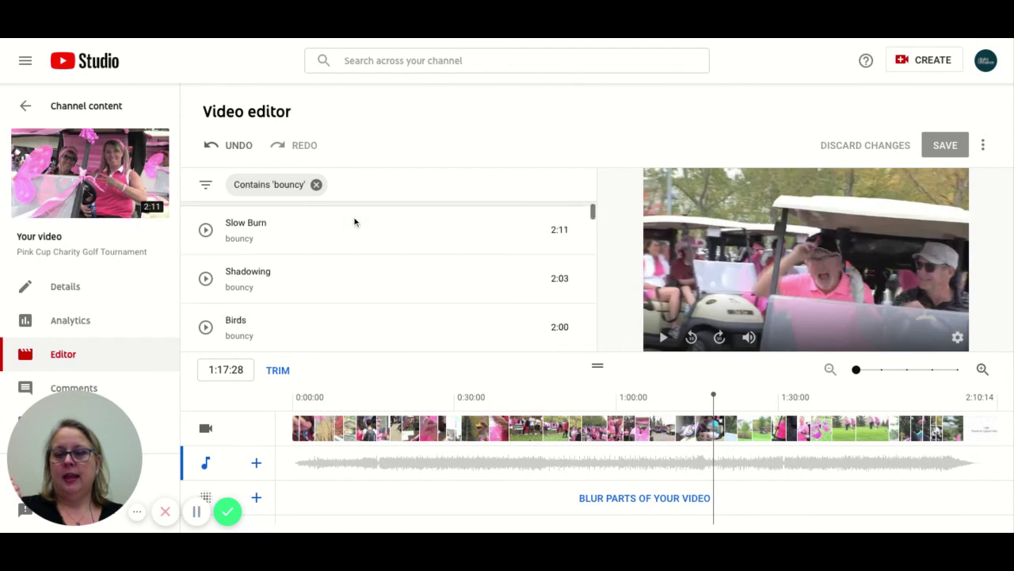
scroll(280, 272, down, 3)
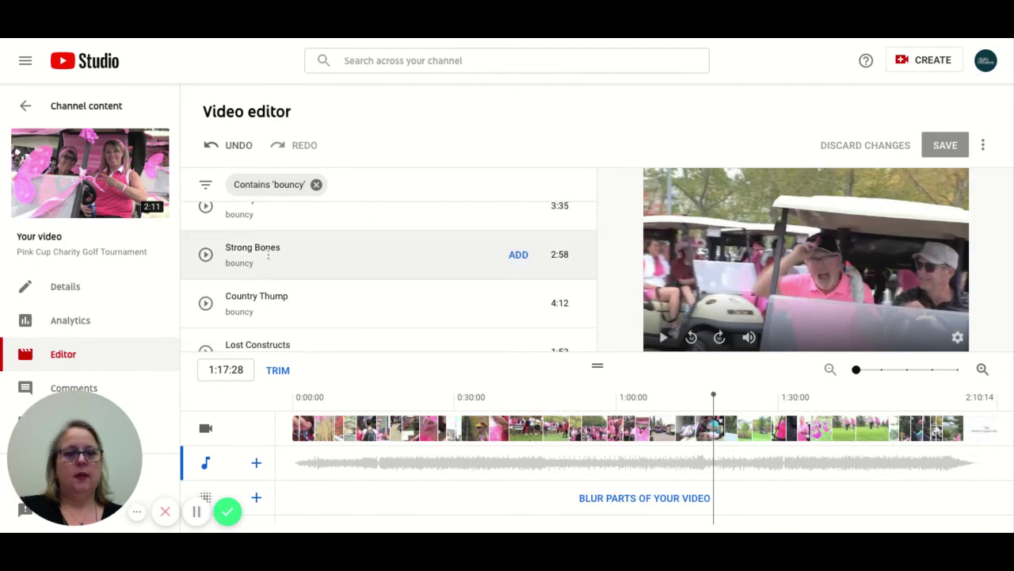
click(521, 263)
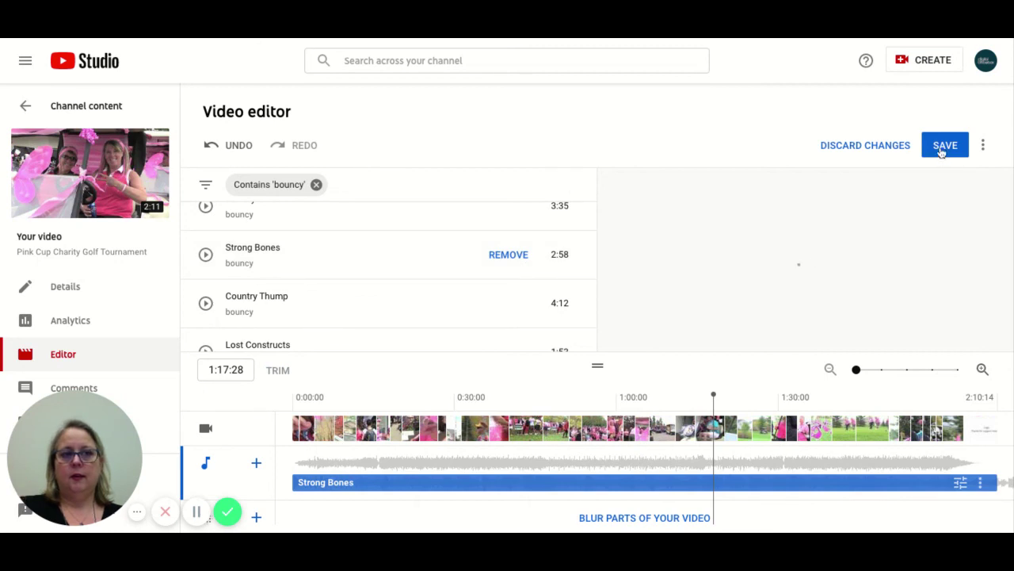
- Save the edited video with the added music and confirm keeping the changes
click(942, 150)
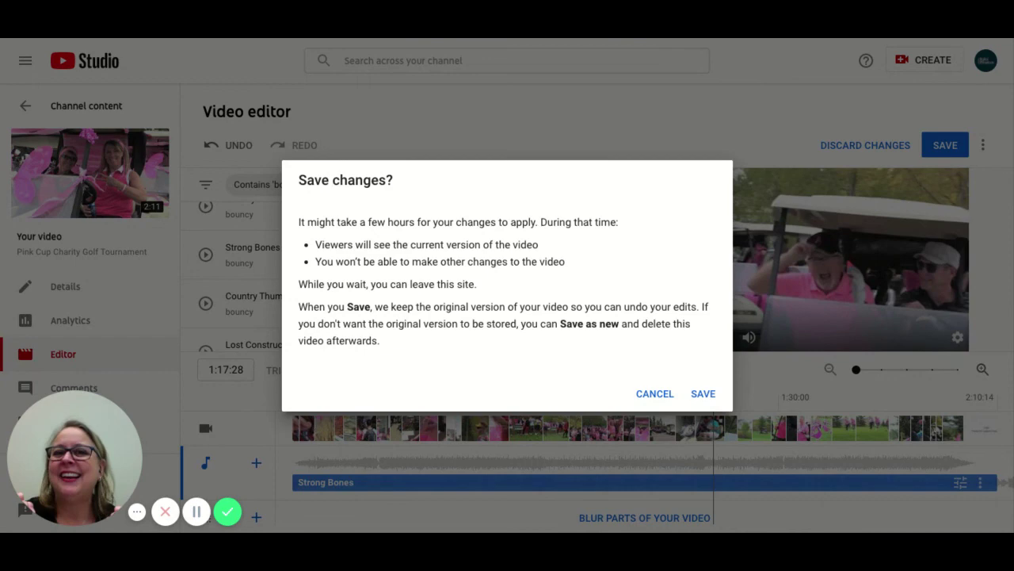
click(704, 395)
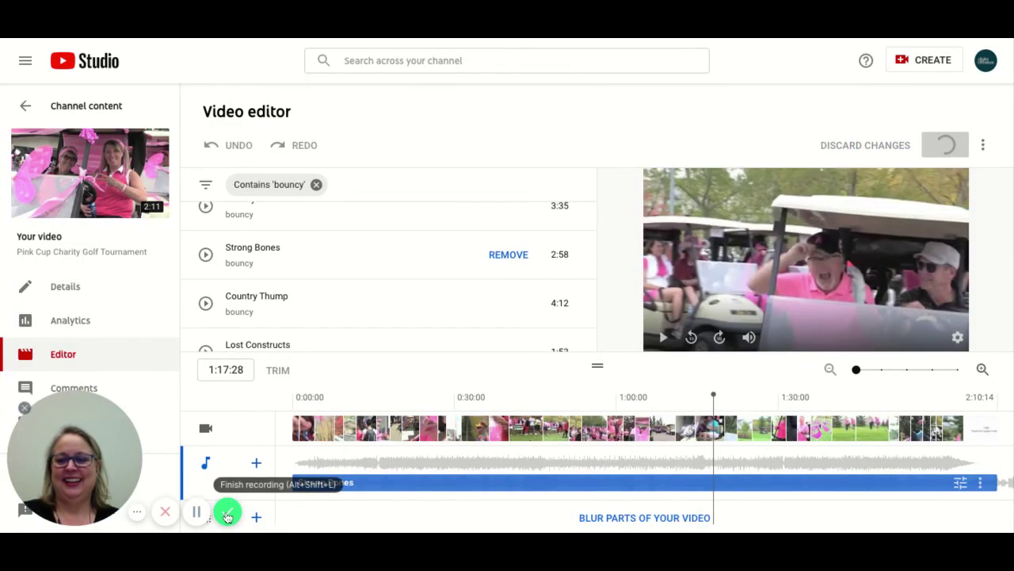